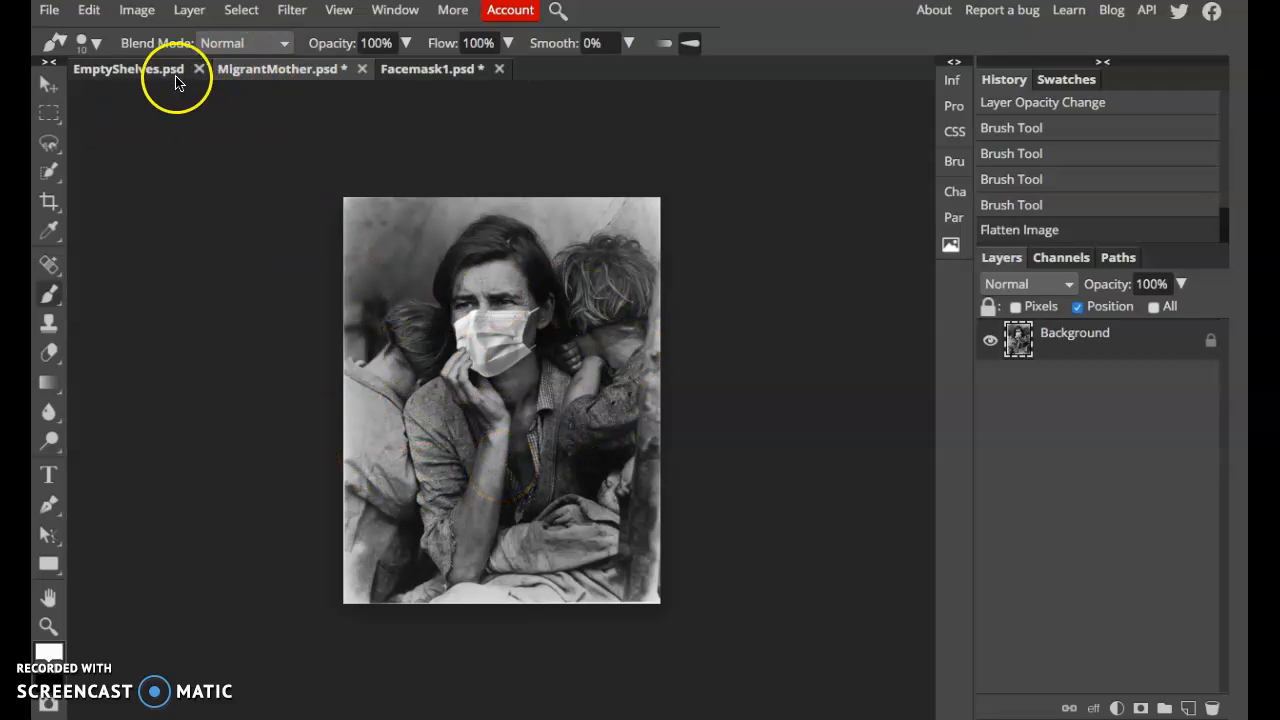
# Step: Flip the EmptyShelves.psd image horizontally
pyautogui.click(122, 70)
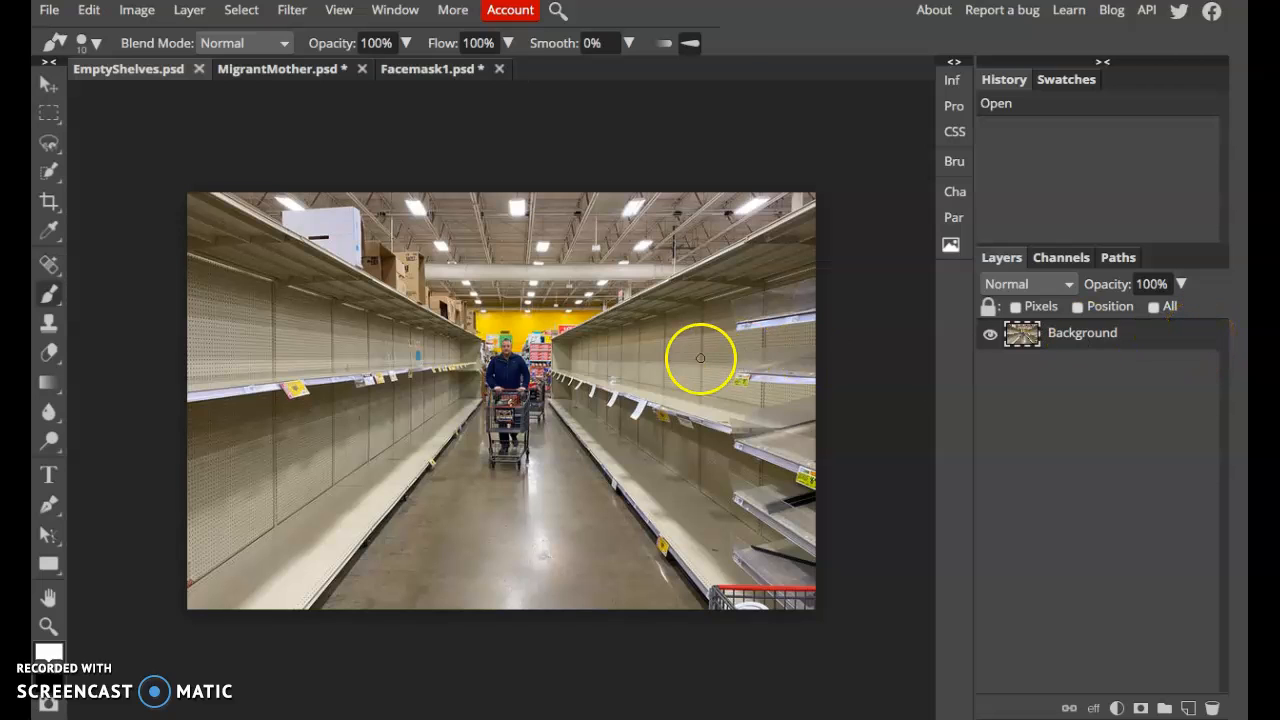
pyautogui.click(140, 14)
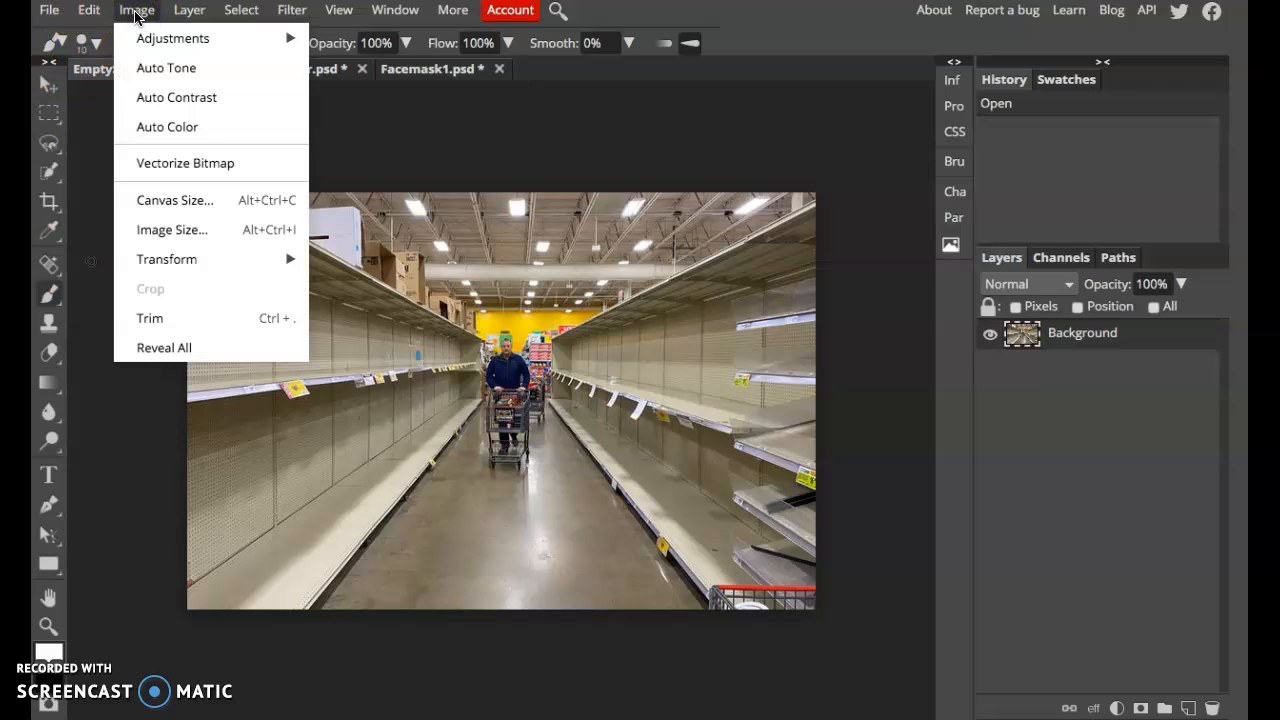
pyautogui.moveTo(190, 268)
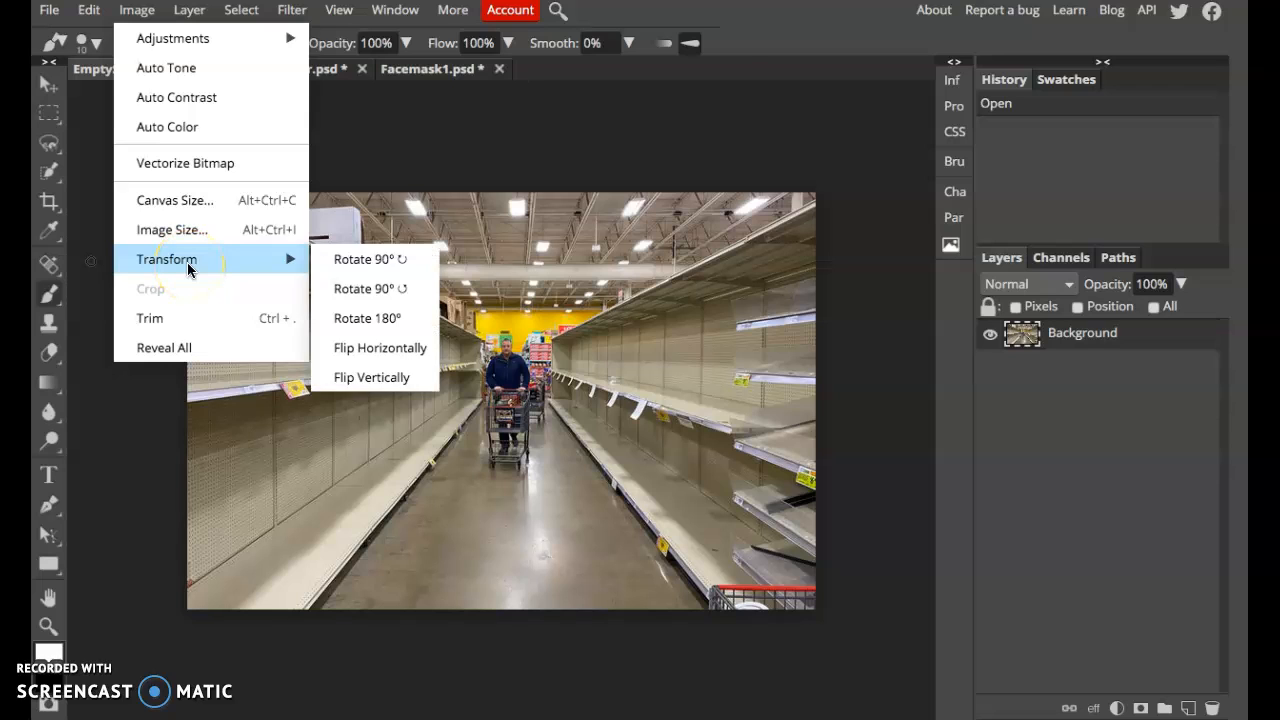
pyautogui.click(409, 350)
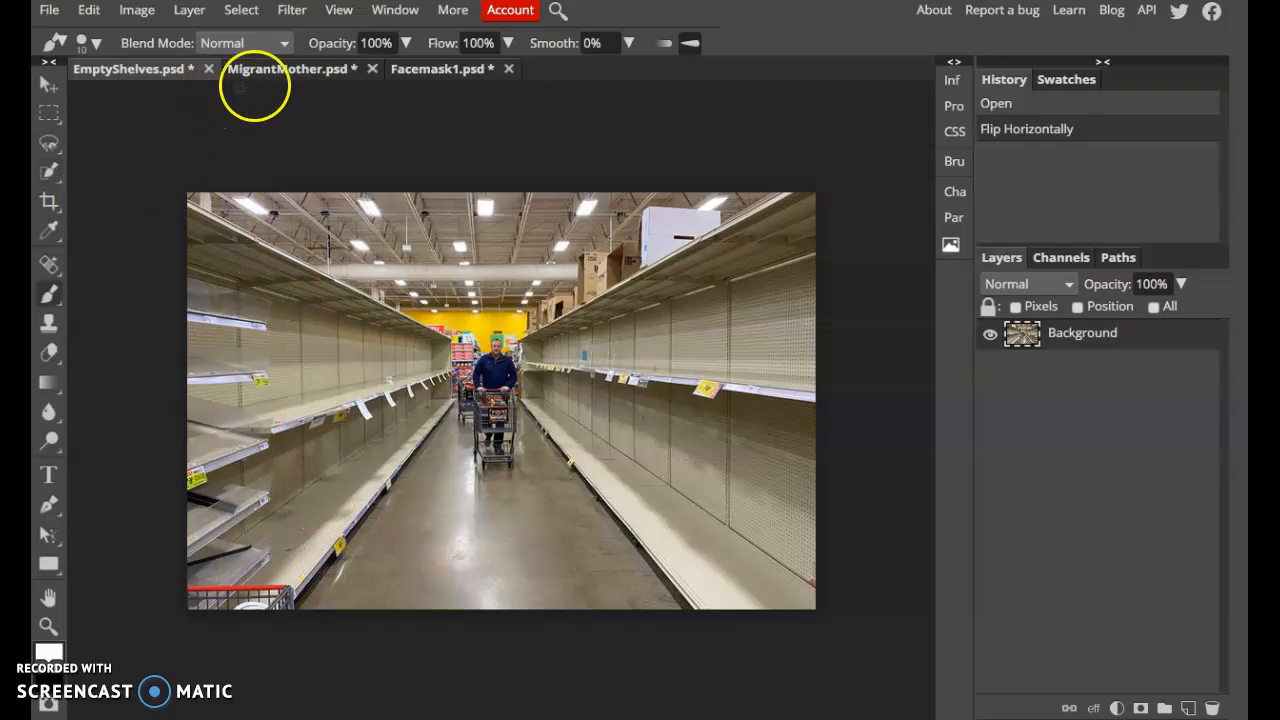
# Step: Unlock the Background layer of MigrantMother.psd so it can be moved
pyautogui.click(273, 74)
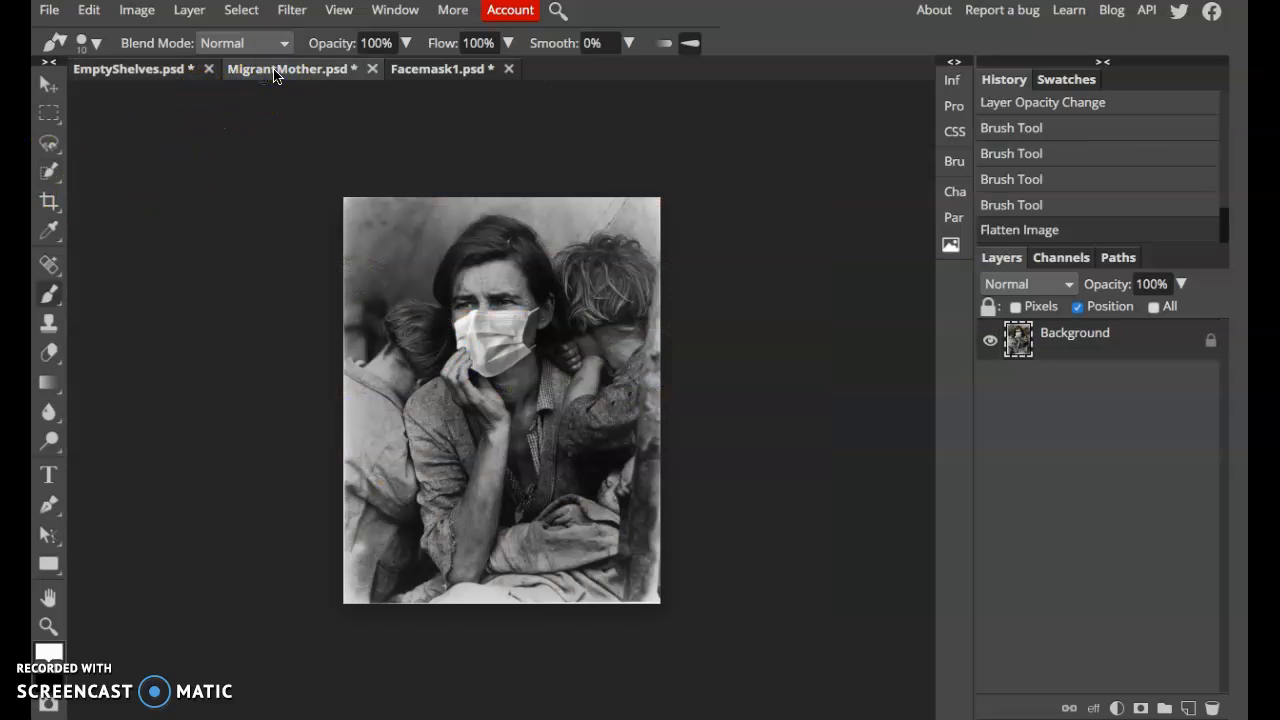
pyautogui.click(48, 86)
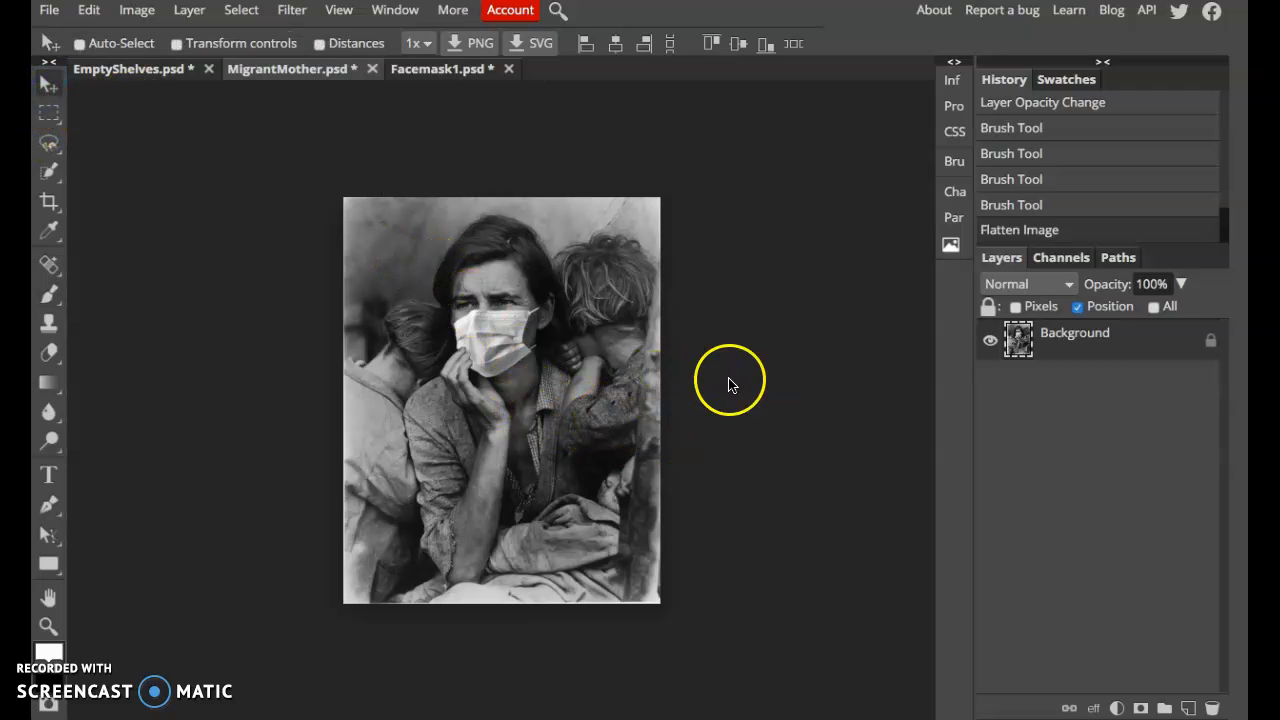
pyautogui.click(493, 408)
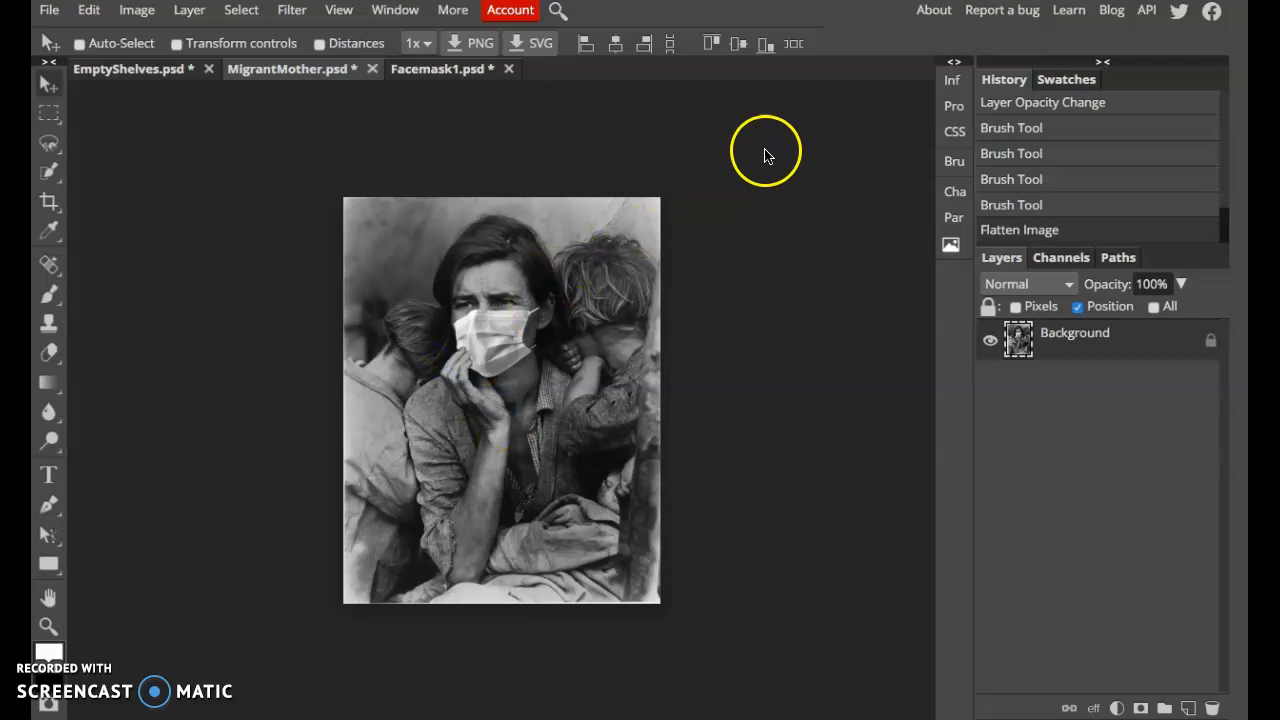
pyautogui.click(1211, 341)
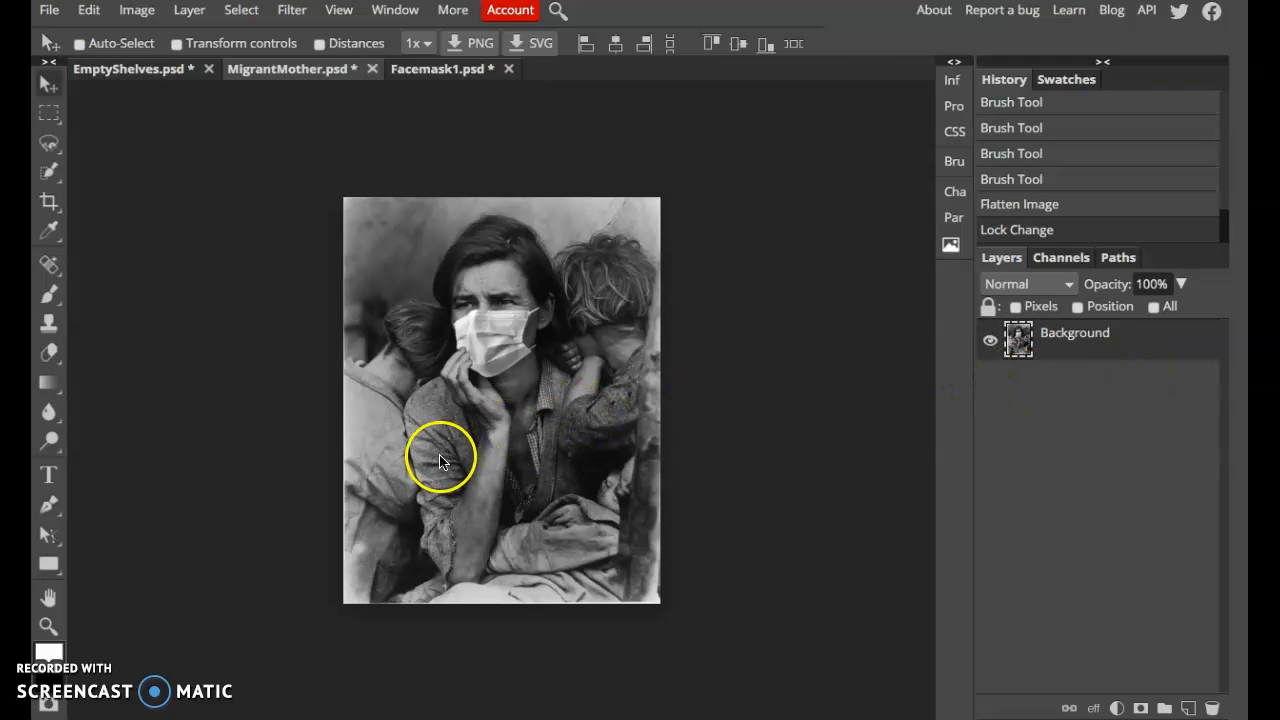
# Step: Copy the masked woman's portrait into EmptyShelves.psd and position it over the right side of the aisle, near the photo's upper edge
pyautogui.click(502, 447)
pyautogui.moveTo(502, 447); pyautogui.dragTo(633, 652)
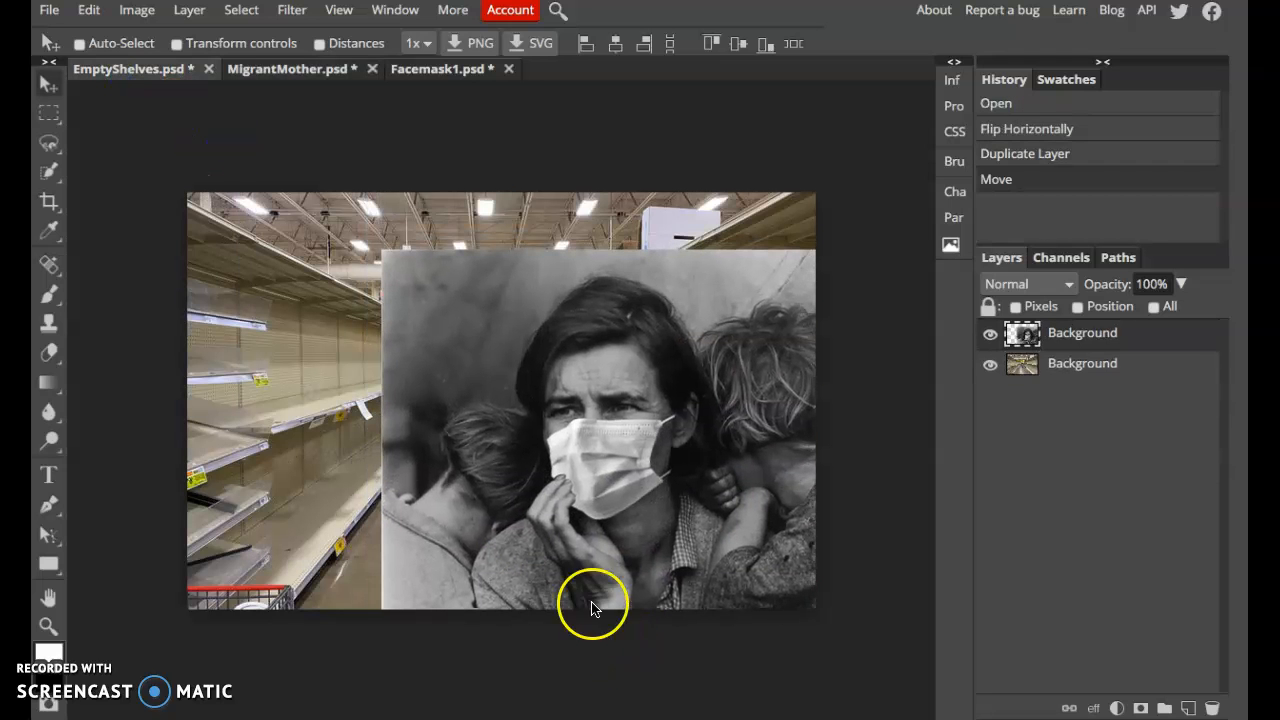
pyautogui.moveTo(603, 494); pyautogui.dragTo(594, 445)
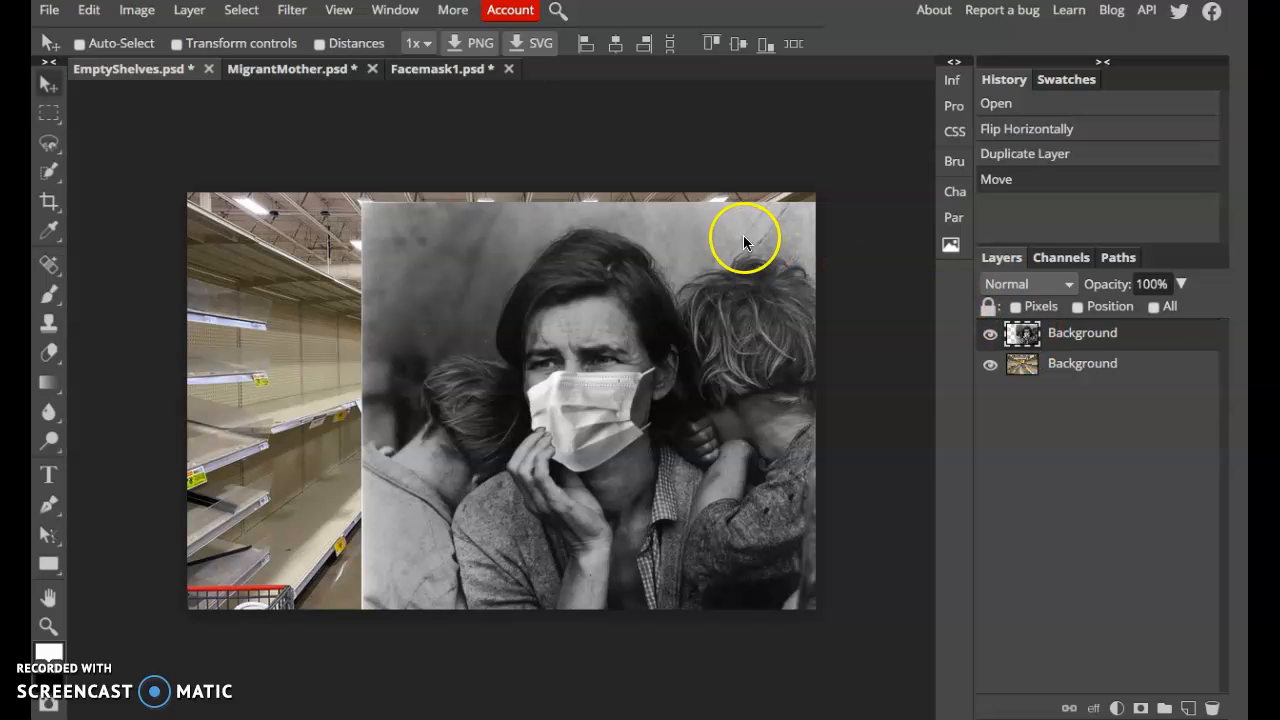
# Step: Start a Magic Cut on the MigrantMother.psd portrait and set its border to 4
pyautogui.click(288, 72)
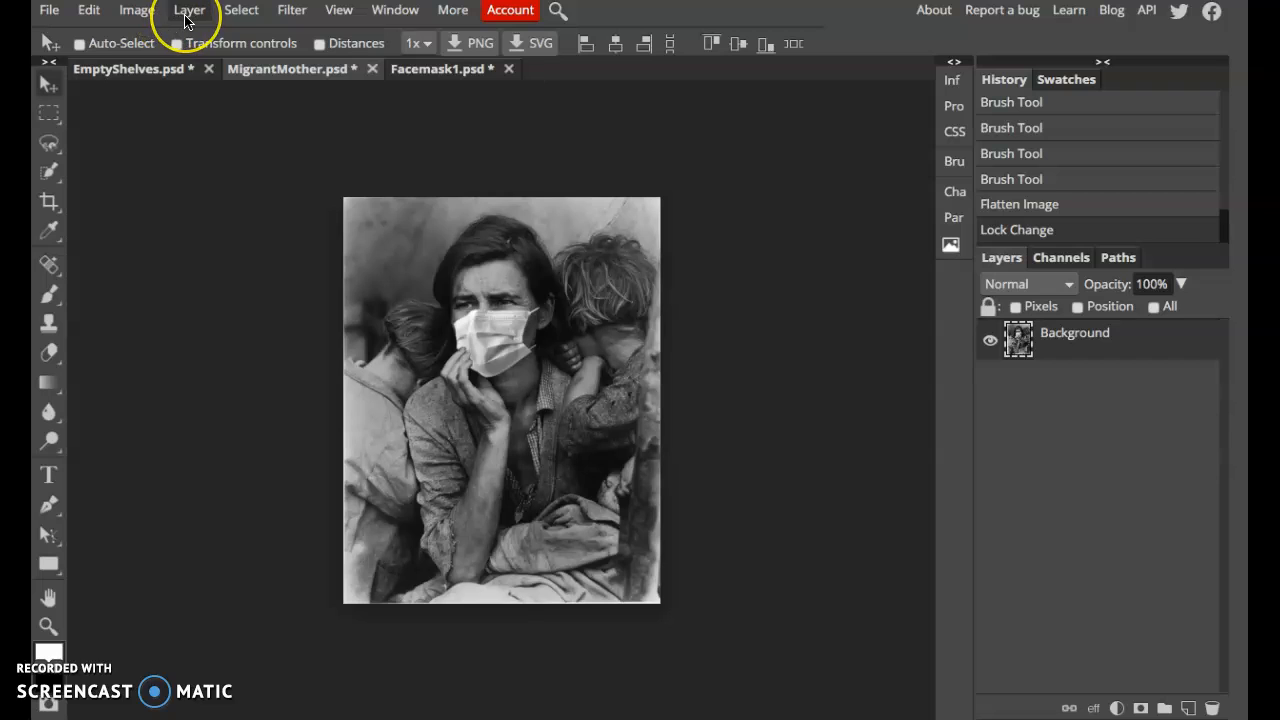
pyautogui.click(243, 12)
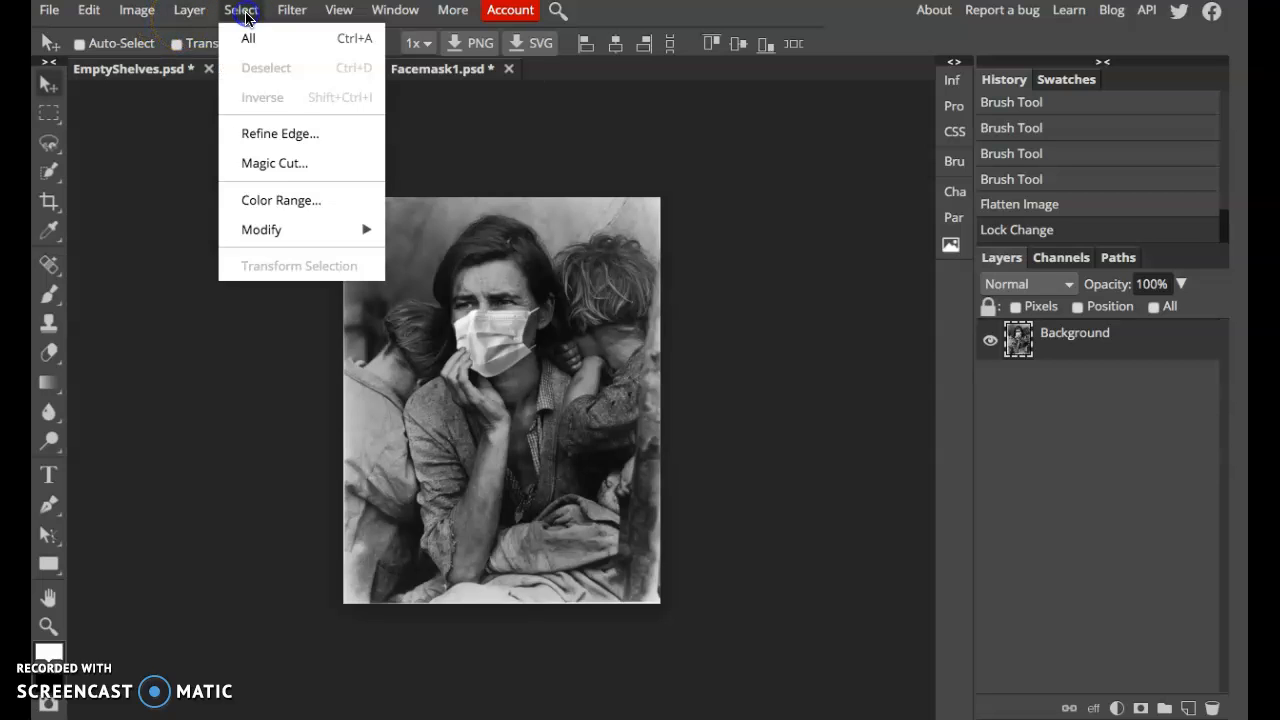
pyautogui.click(254, 168)
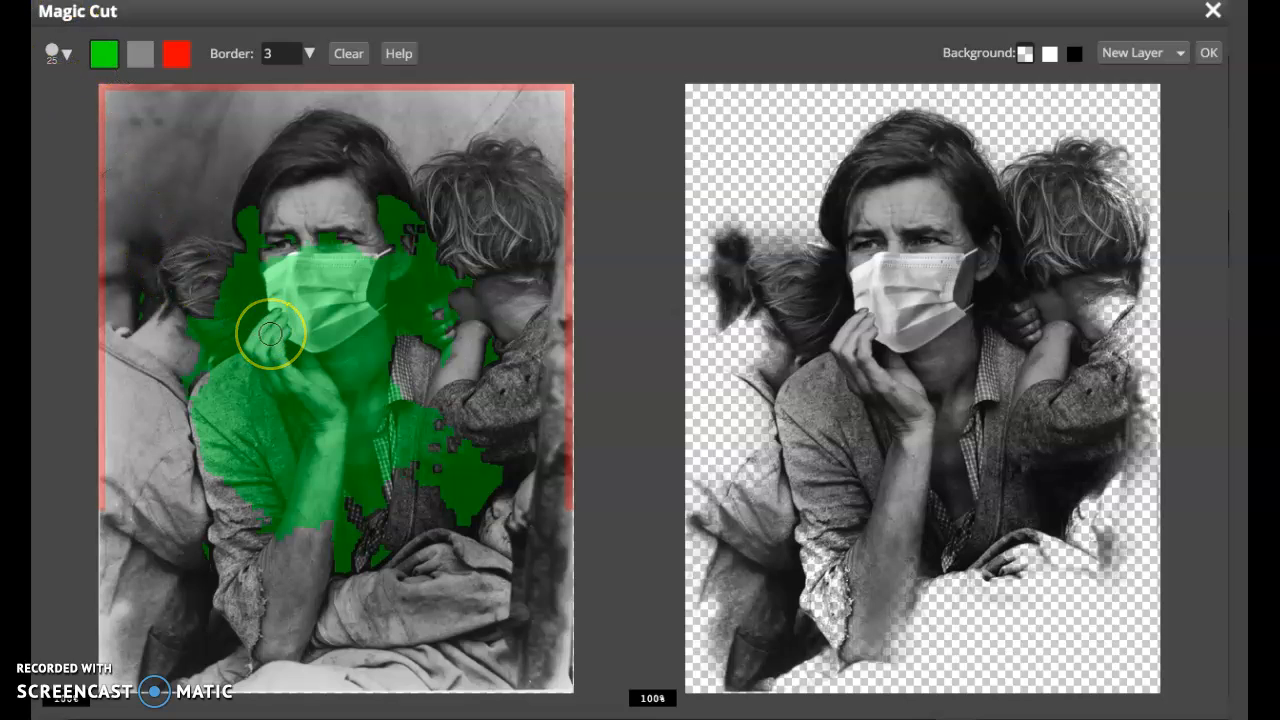
pyautogui.click(310, 53)
pyautogui.moveTo(225, 81)
pyautogui.mouseDown()
pyautogui.moveTo(189, 108)
pyautogui.moveTo(229, 77)
pyautogui.moveTo(212, 84)
pyautogui.mouseUp()
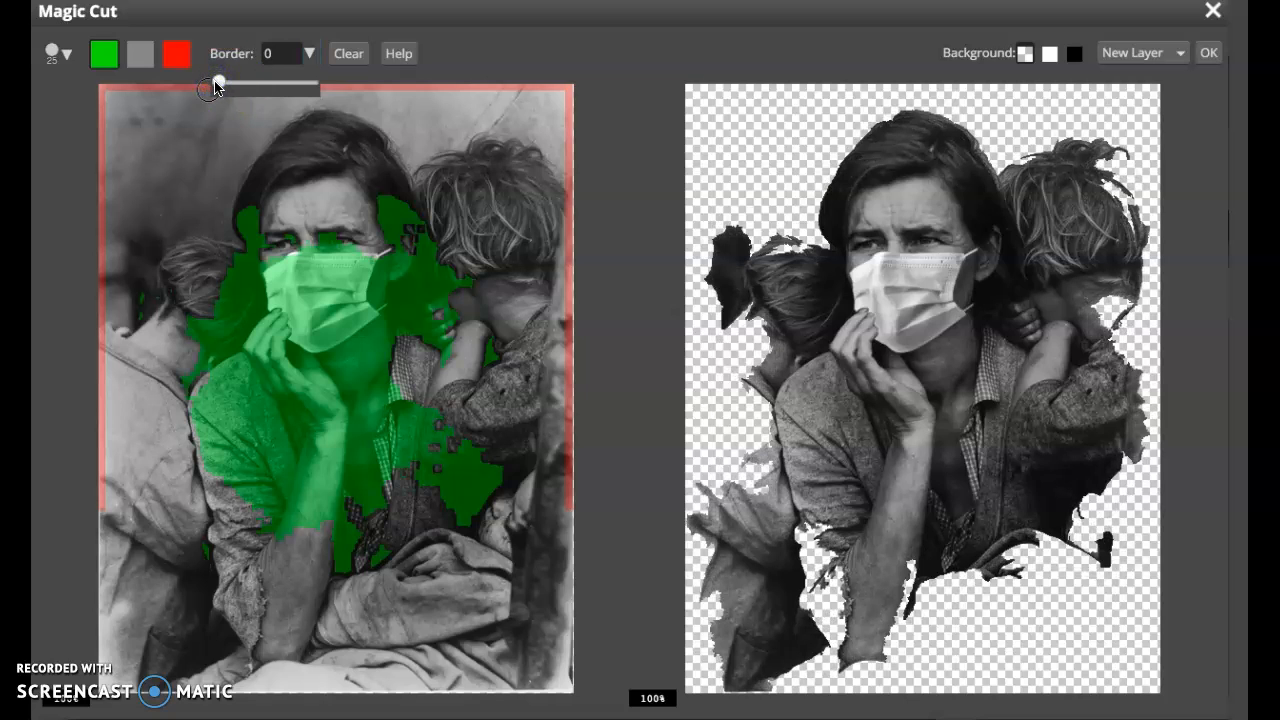
pyautogui.moveTo(222, 87); pyautogui.dragTo(227, 88)
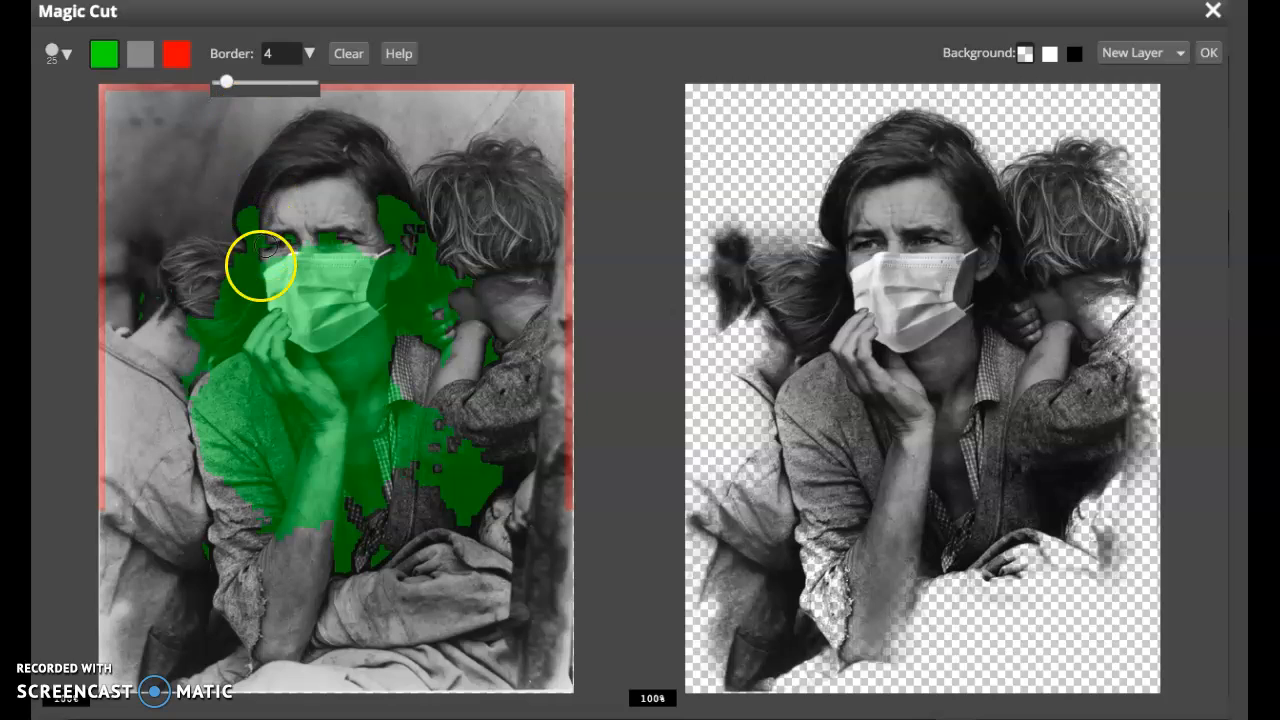
# Step: Mark the wall beside the woman's head and the left-hand child's head and body as background to remove
pyautogui.click(105, 55)
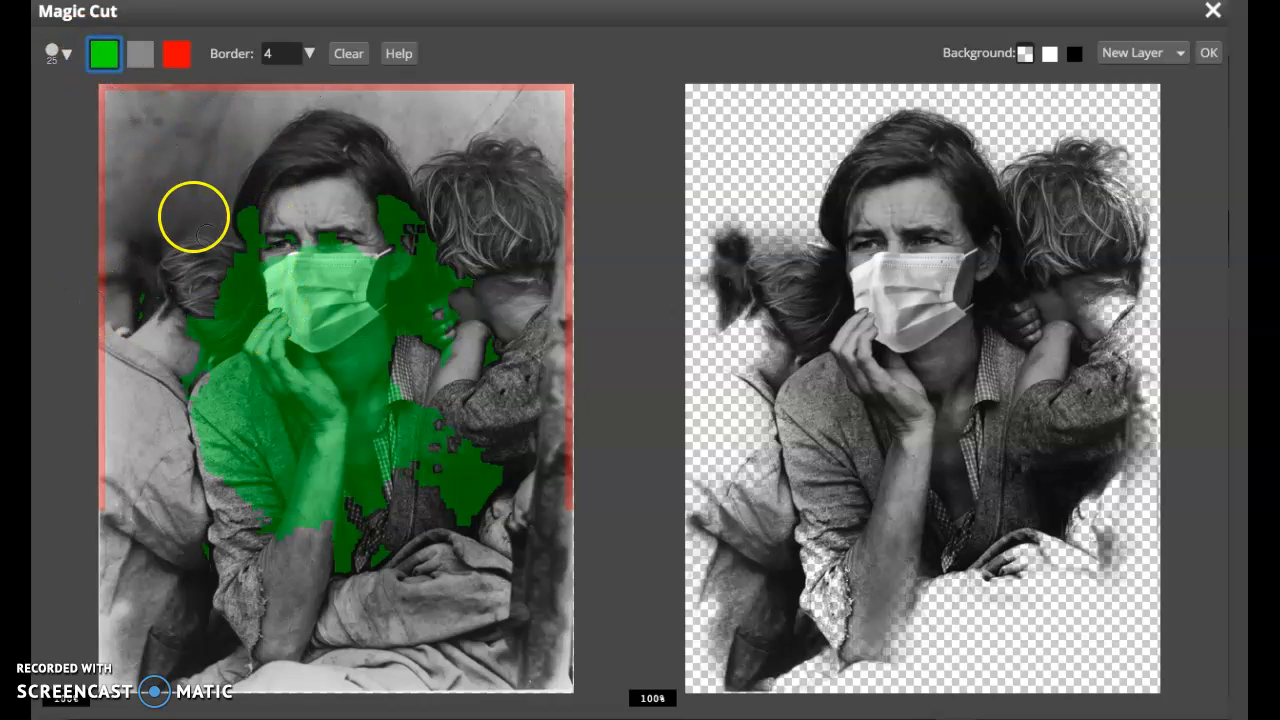
pyautogui.click(177, 53)
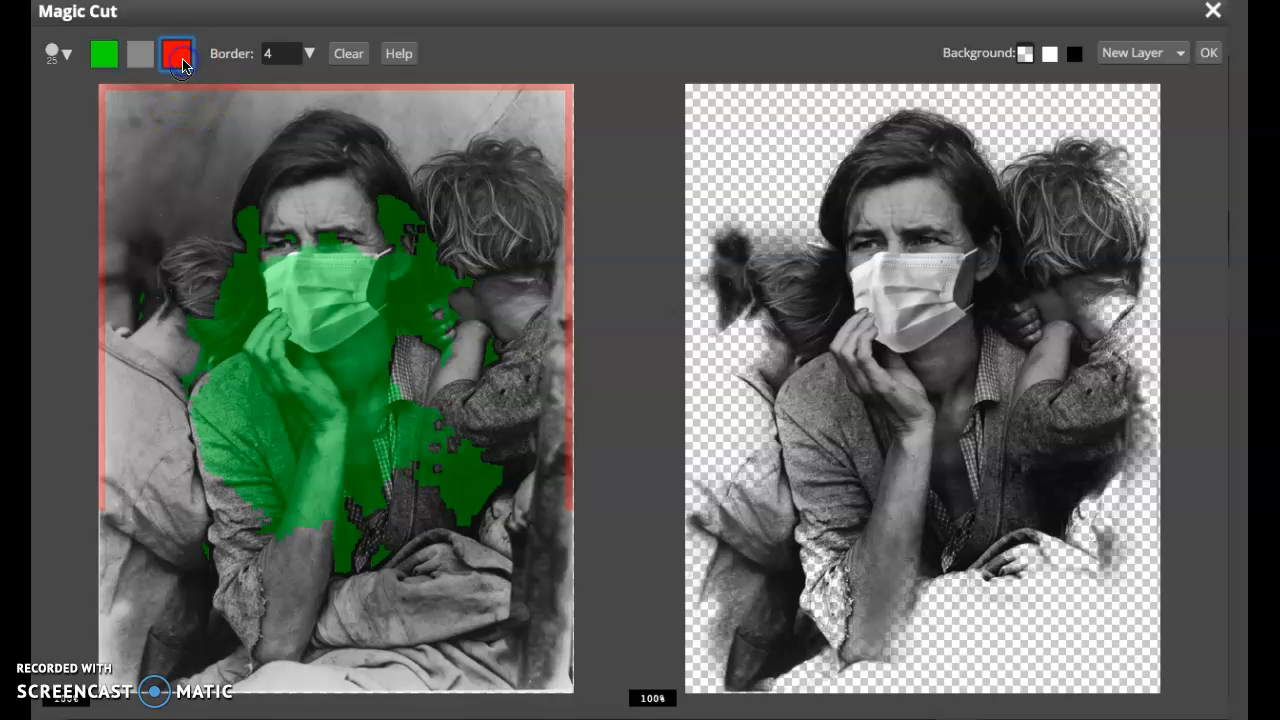
pyautogui.moveTo(166, 203); pyautogui.dragTo(250, 89)
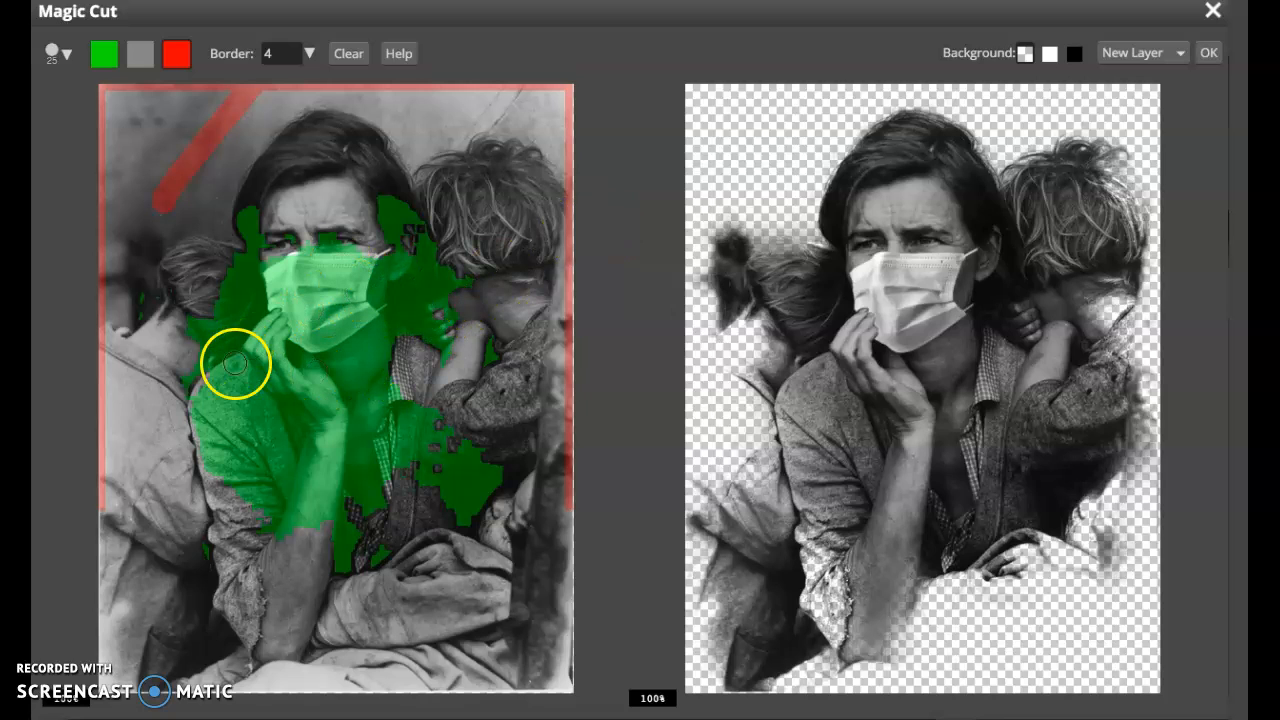
pyautogui.click(226, 265)
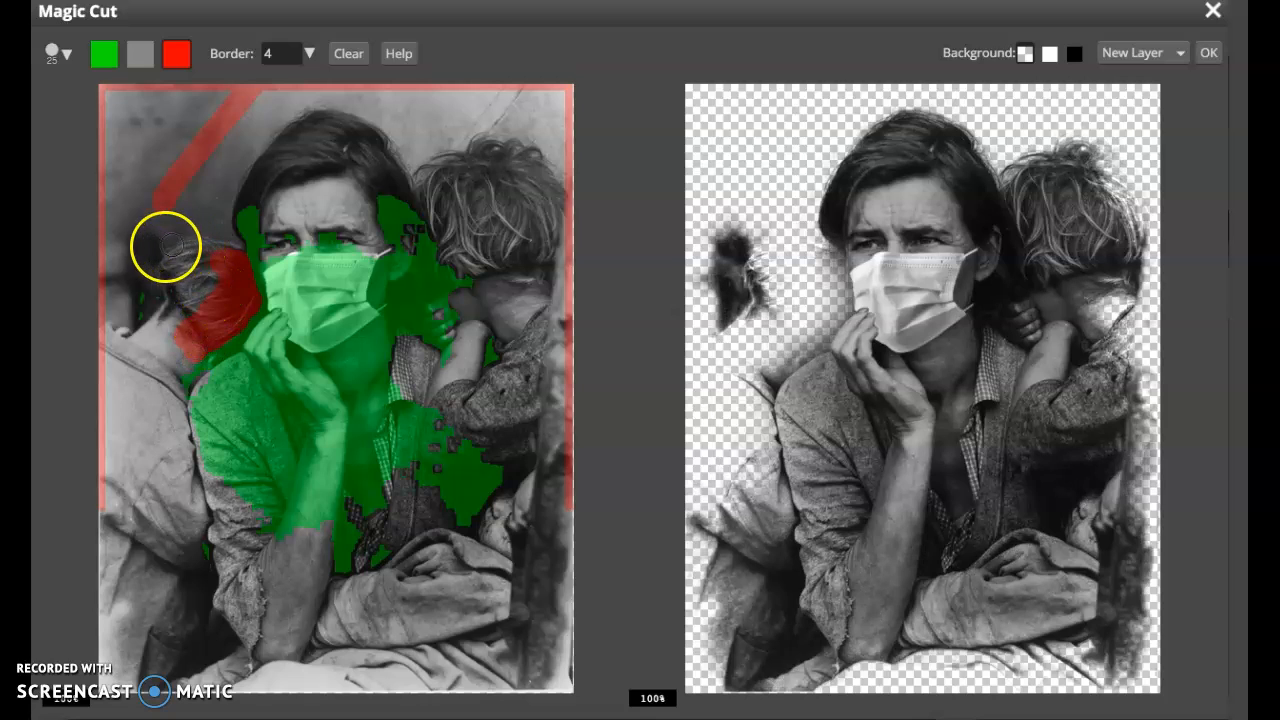
pyautogui.click(143, 271)
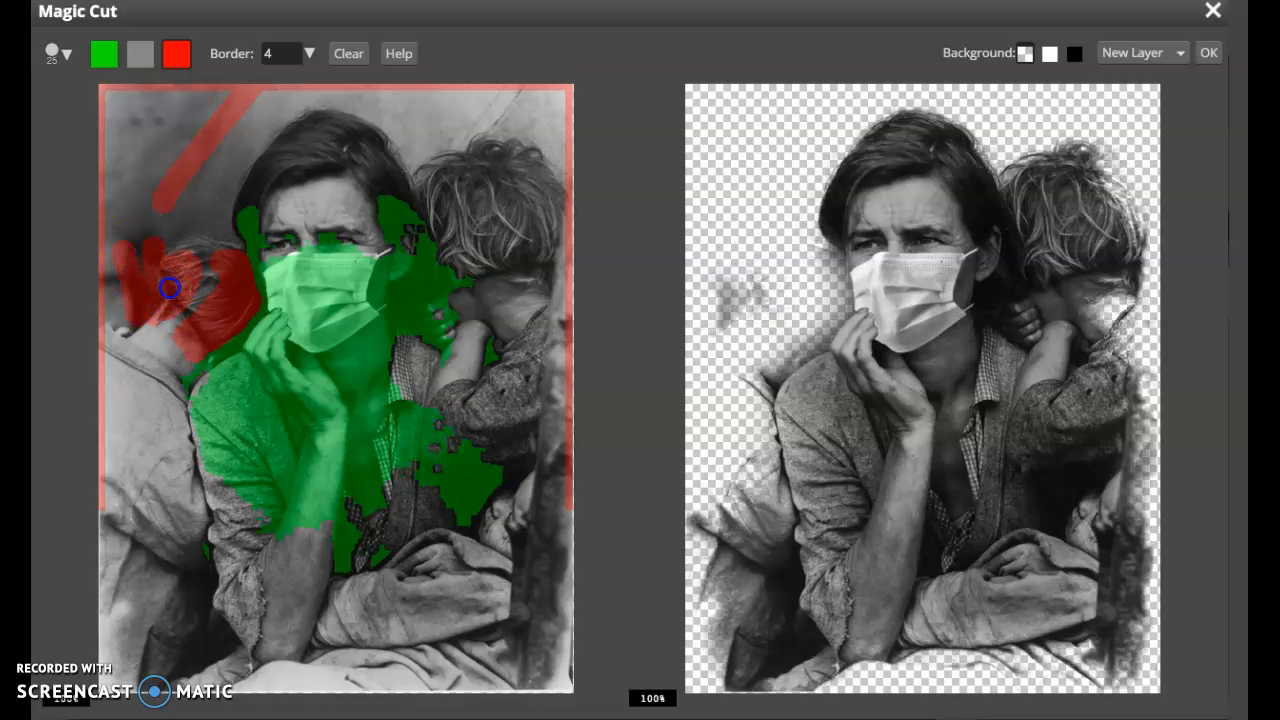
pyautogui.click(171, 553)
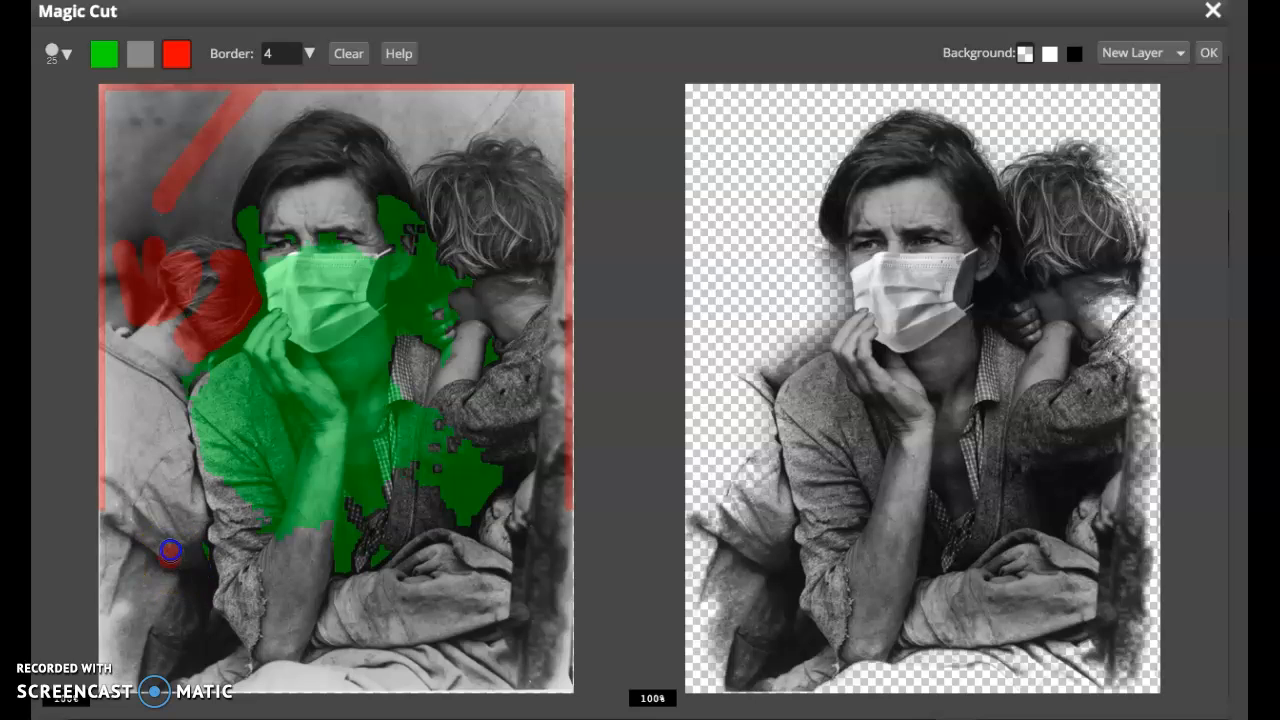
pyautogui.moveTo(183, 547); pyautogui.dragTo(152, 462)
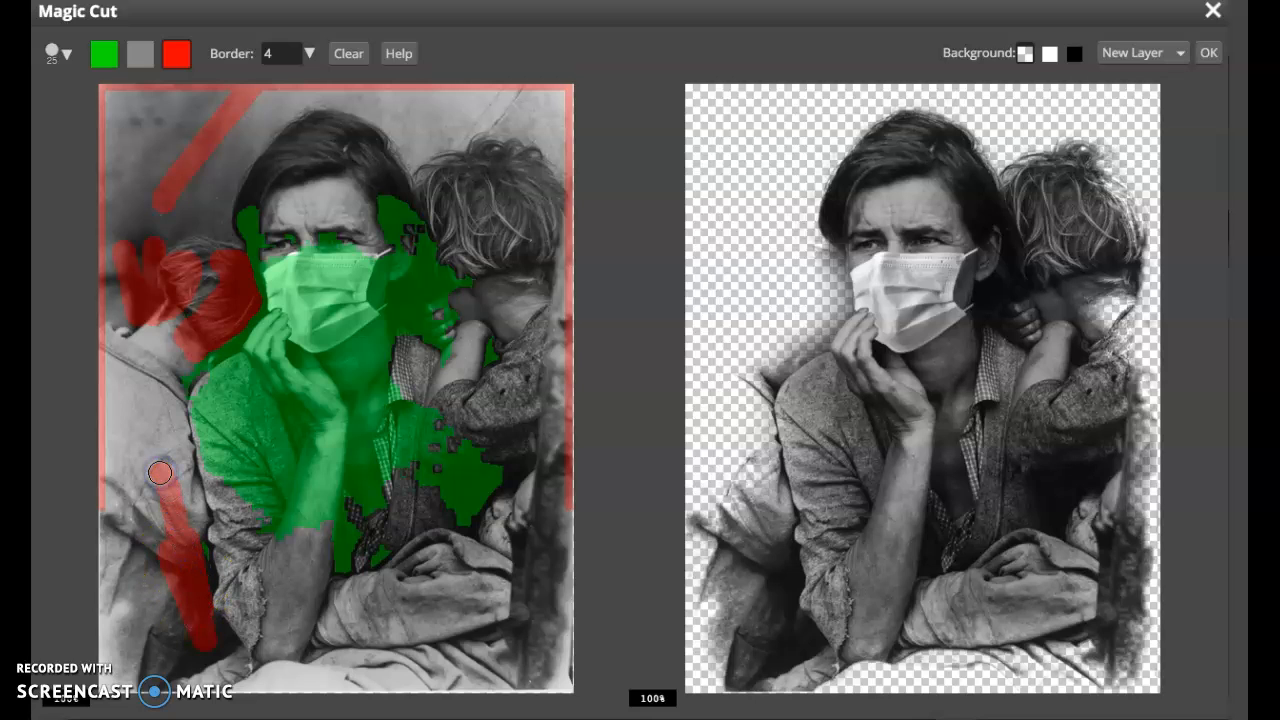
pyautogui.click(386, 578)
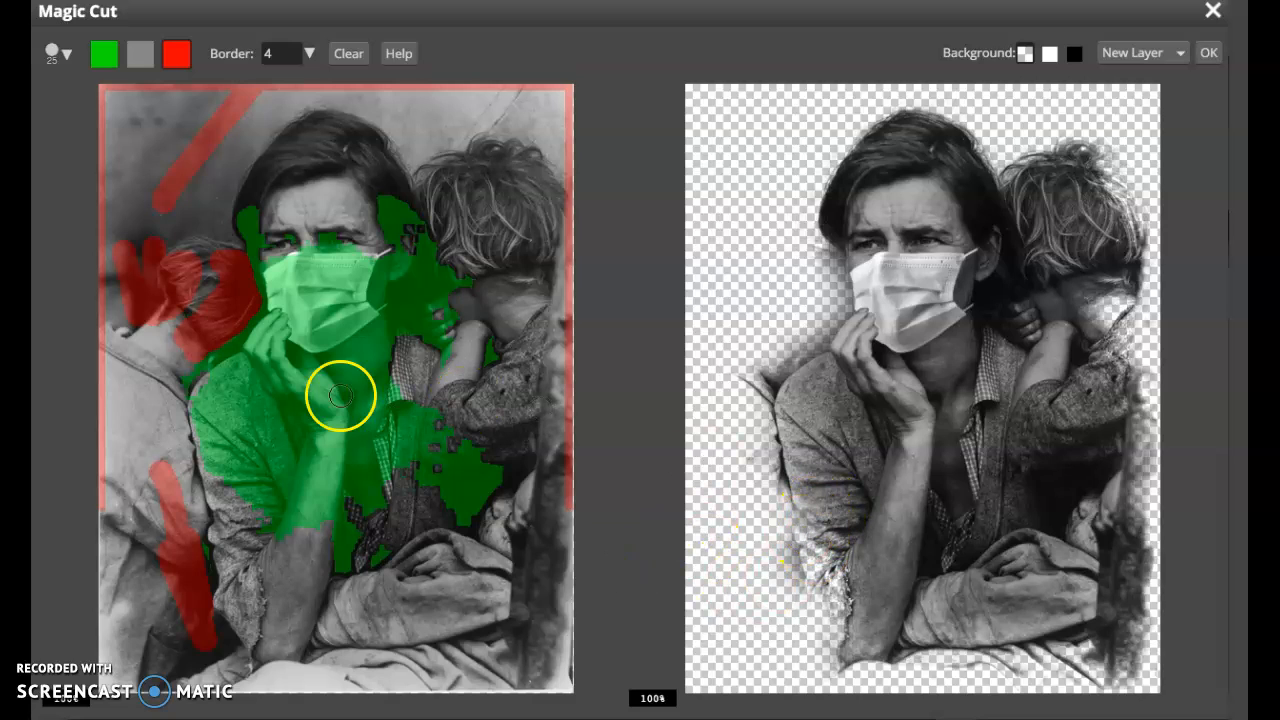
# Step: Mark the woman's left-hand sleeve, forearm and elbow as foreground to keep
pyautogui.click(104, 53)
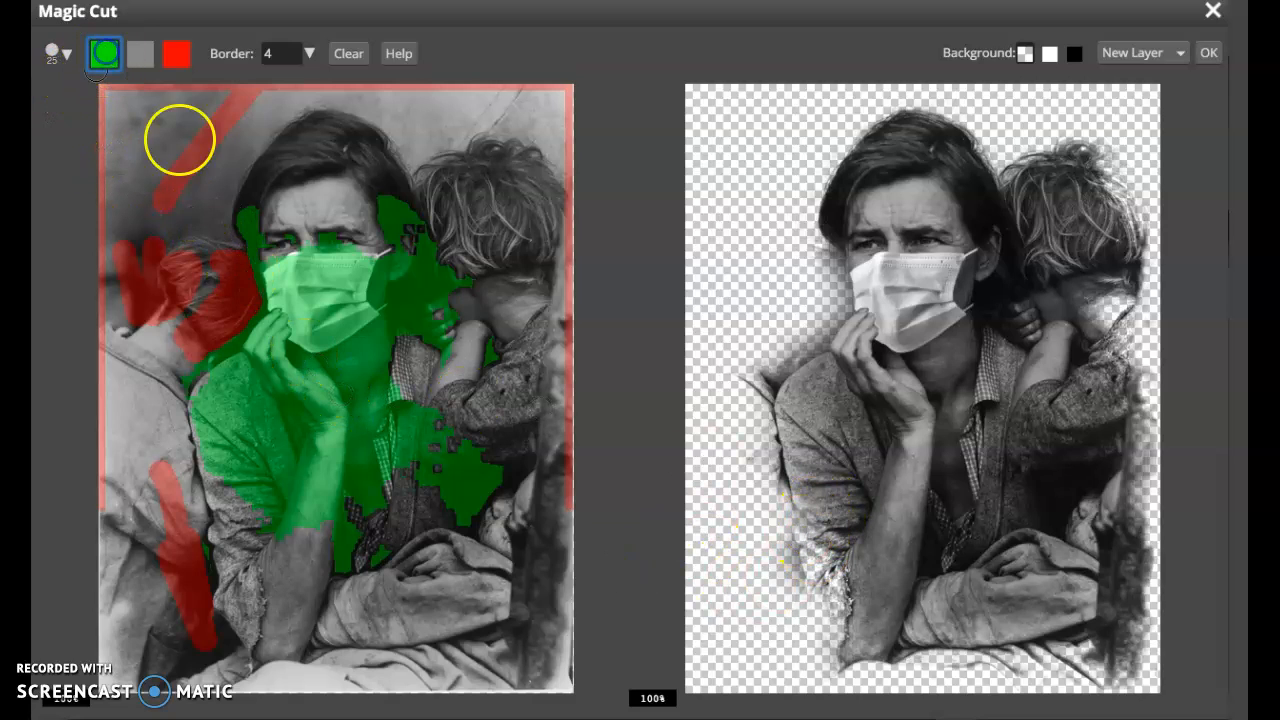
pyautogui.moveTo(233, 503)
pyautogui.mouseDown()
pyautogui.moveTo(226, 594)
pyautogui.moveTo(255, 613)
pyautogui.moveTo(263, 644)
pyautogui.moveTo(283, 587)
pyautogui.moveTo(270, 554)
pyautogui.moveTo(258, 575)
pyautogui.moveTo(254, 494)
pyautogui.moveTo(246, 619)
pyautogui.moveTo(295, 531)
pyautogui.moveTo(315, 575)
pyautogui.moveTo(326, 521)
pyautogui.moveTo(289, 662)
pyautogui.moveTo(320, 591)
pyautogui.moveTo(278, 640)
pyautogui.mouseUp()
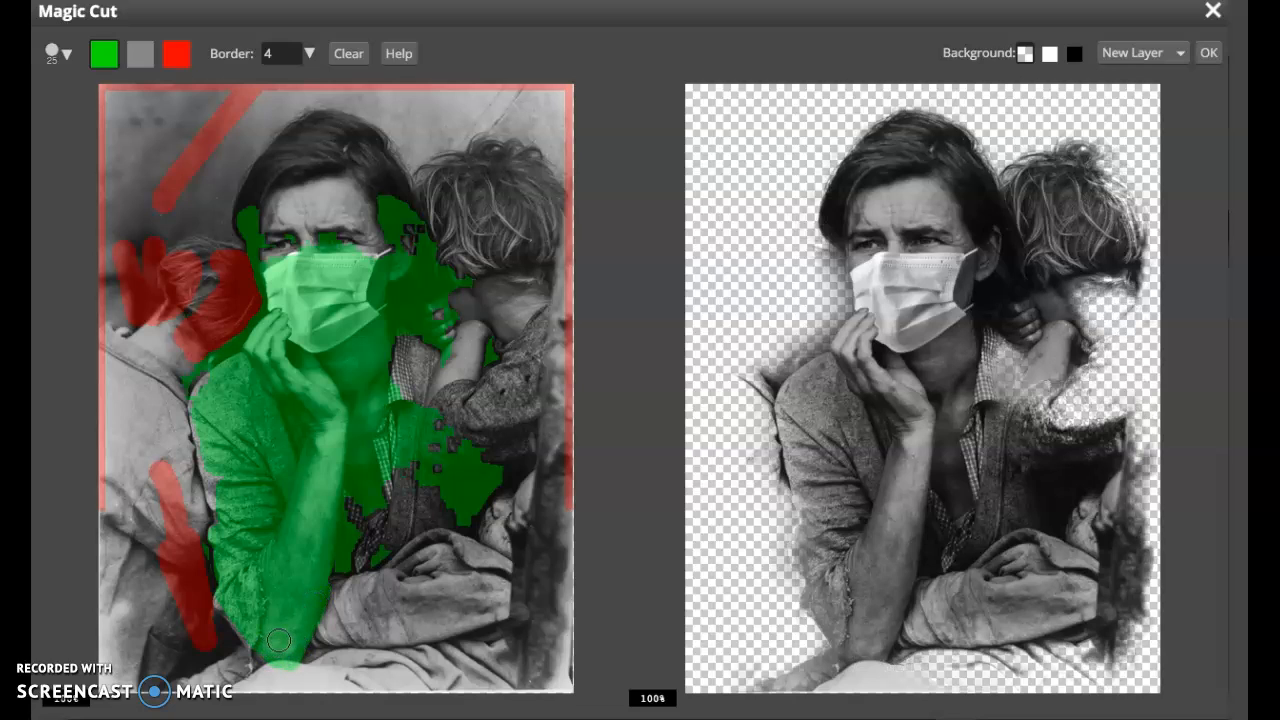
pyautogui.moveTo(283, 550)
pyautogui.mouseDown()
pyautogui.moveTo(261, 455)
pyautogui.moveTo(223, 387)
pyautogui.moveTo(218, 481)
pyautogui.mouseUp()
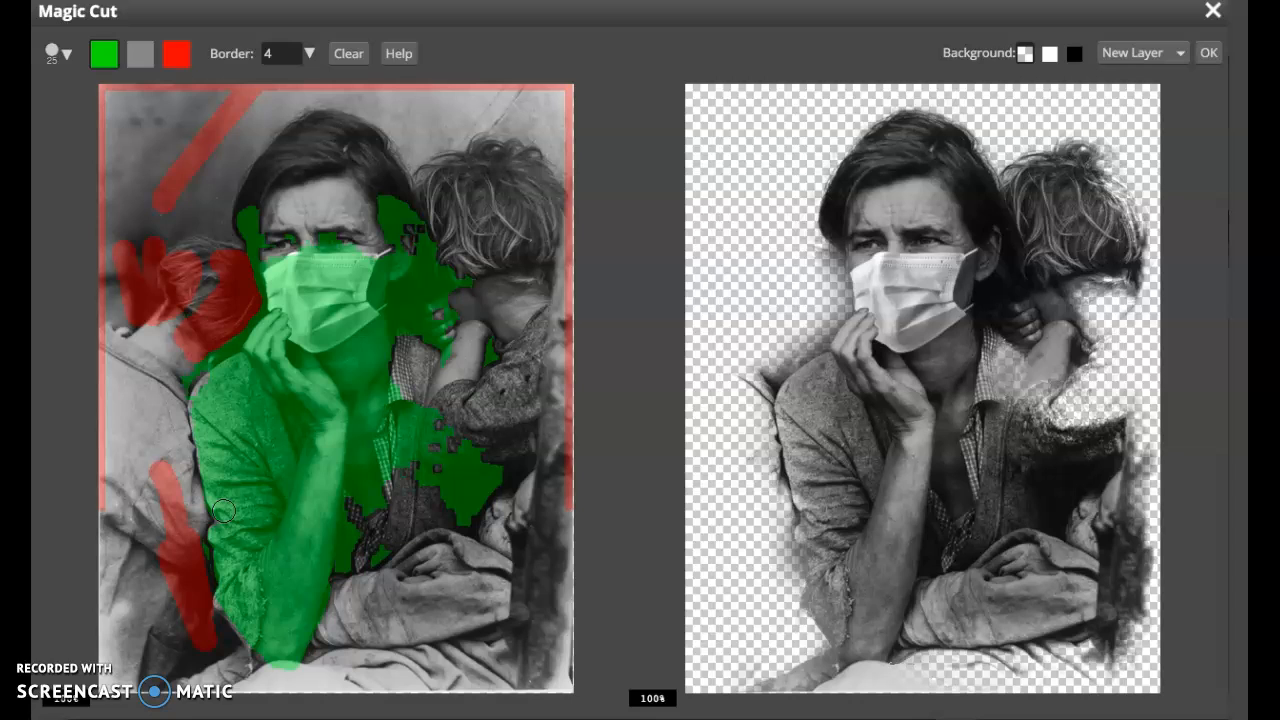
pyautogui.moveTo(391, 471)
pyautogui.mouseDown()
pyautogui.moveTo(383, 400)
pyautogui.moveTo(423, 386)
pyautogui.mouseUp()
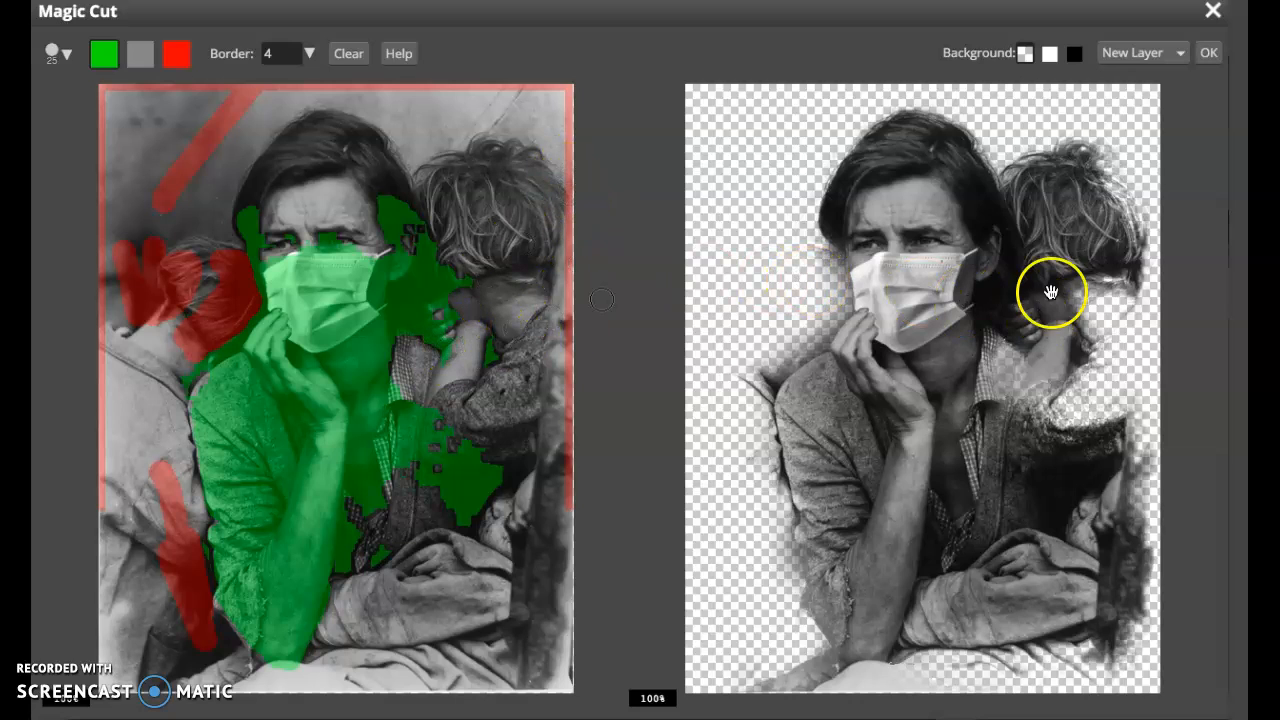
# Step: Mark the right-hand child's hair, neck and shoulder as foreground, and output the cutout to a new layer
pyautogui.click(112, 60)
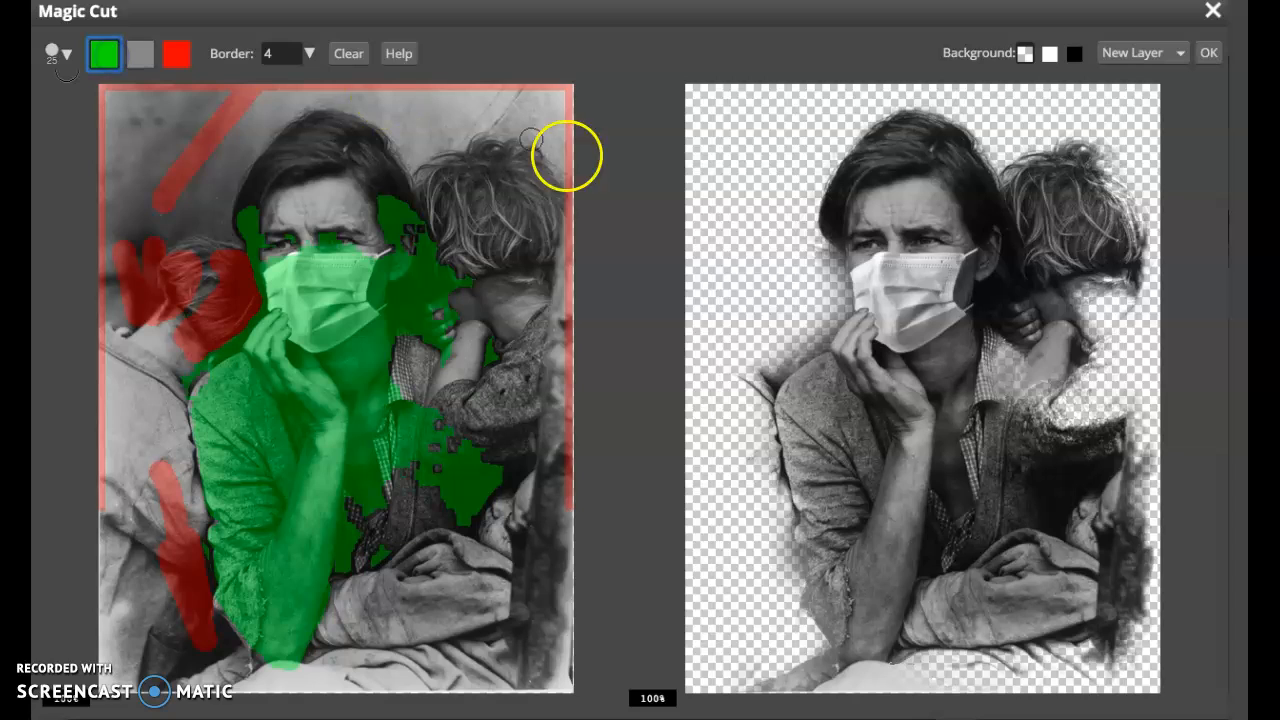
pyautogui.moveTo(548, 172); pyautogui.dragTo(566, 201)
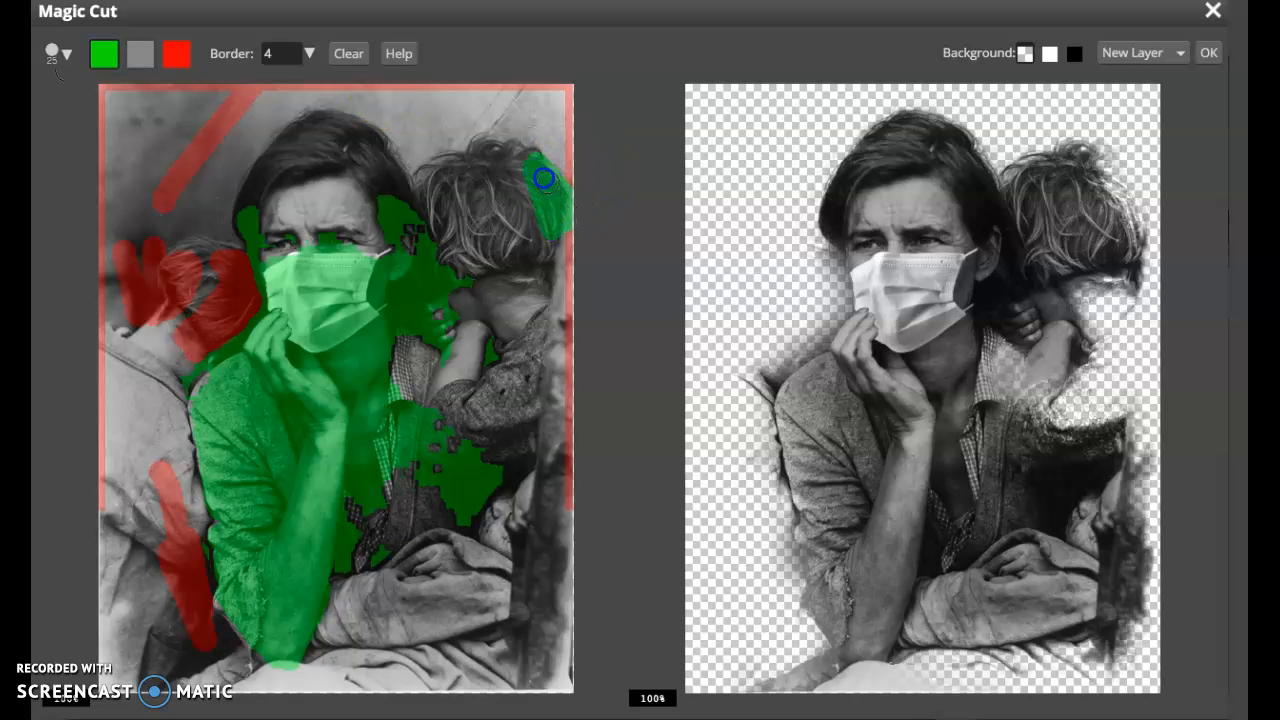
pyautogui.moveTo(557, 265)
pyautogui.mouseDown()
pyautogui.moveTo(608, 360)
pyautogui.moveTo(596, 346)
pyautogui.moveTo(554, 378)
pyautogui.moveTo(510, 353)
pyautogui.moveTo(498, 320)
pyautogui.moveTo(528, 290)
pyautogui.moveTo(575, 282)
pyautogui.moveTo(565, 321)
pyautogui.mouseUp()
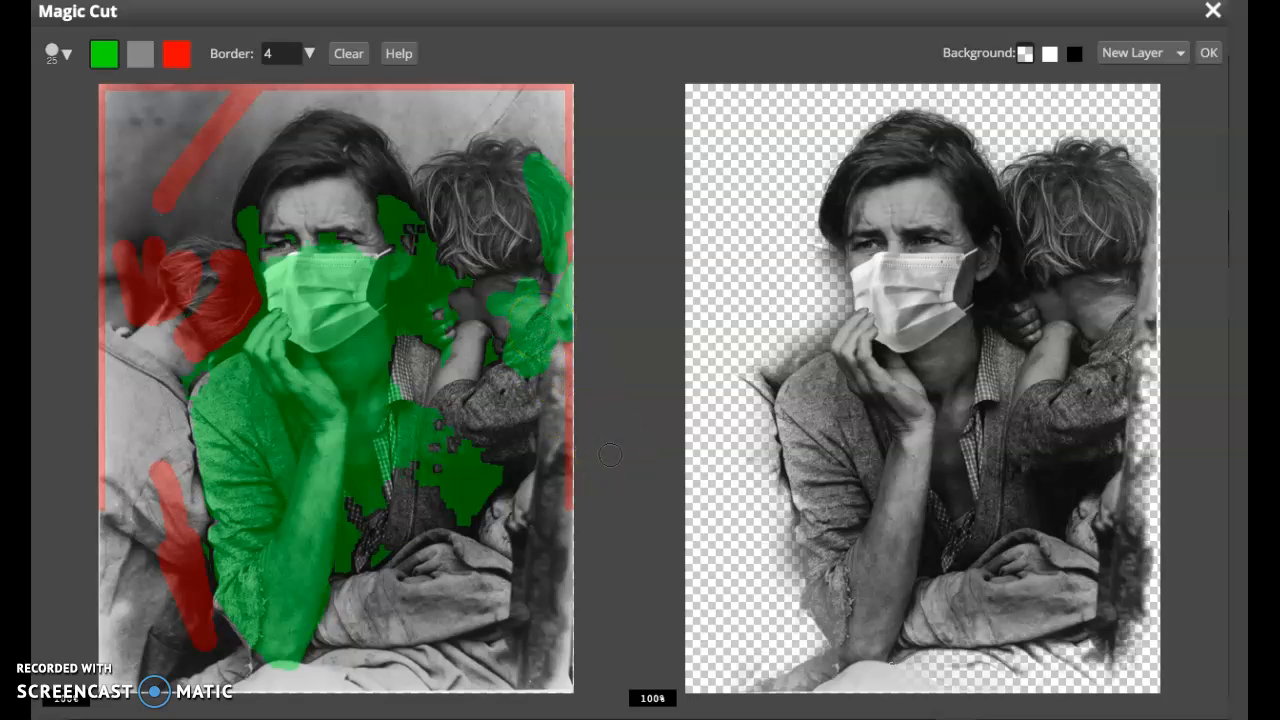
pyautogui.click(980, 273)
pyautogui.click(1207, 53)
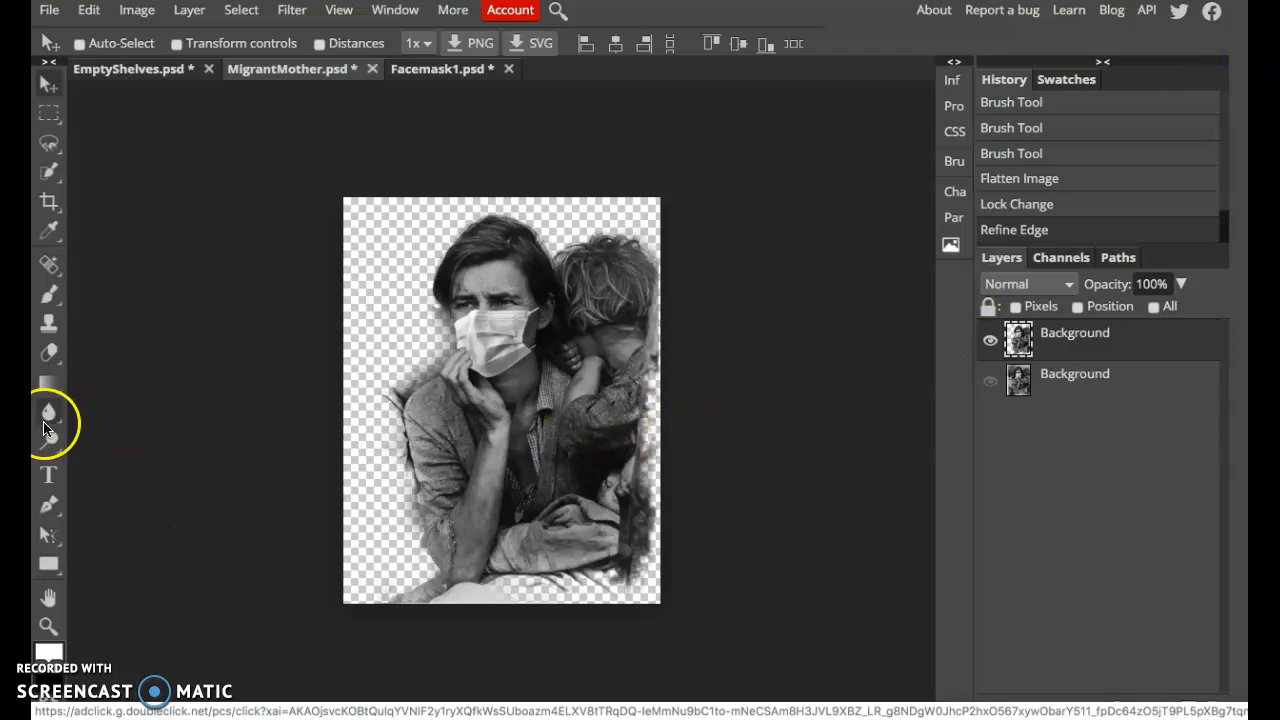
# Step: Copy the cutout layer into EmptyShelves.psd over the left side of the aisle, and delete the copied layer
pyautogui.click(52, 358)
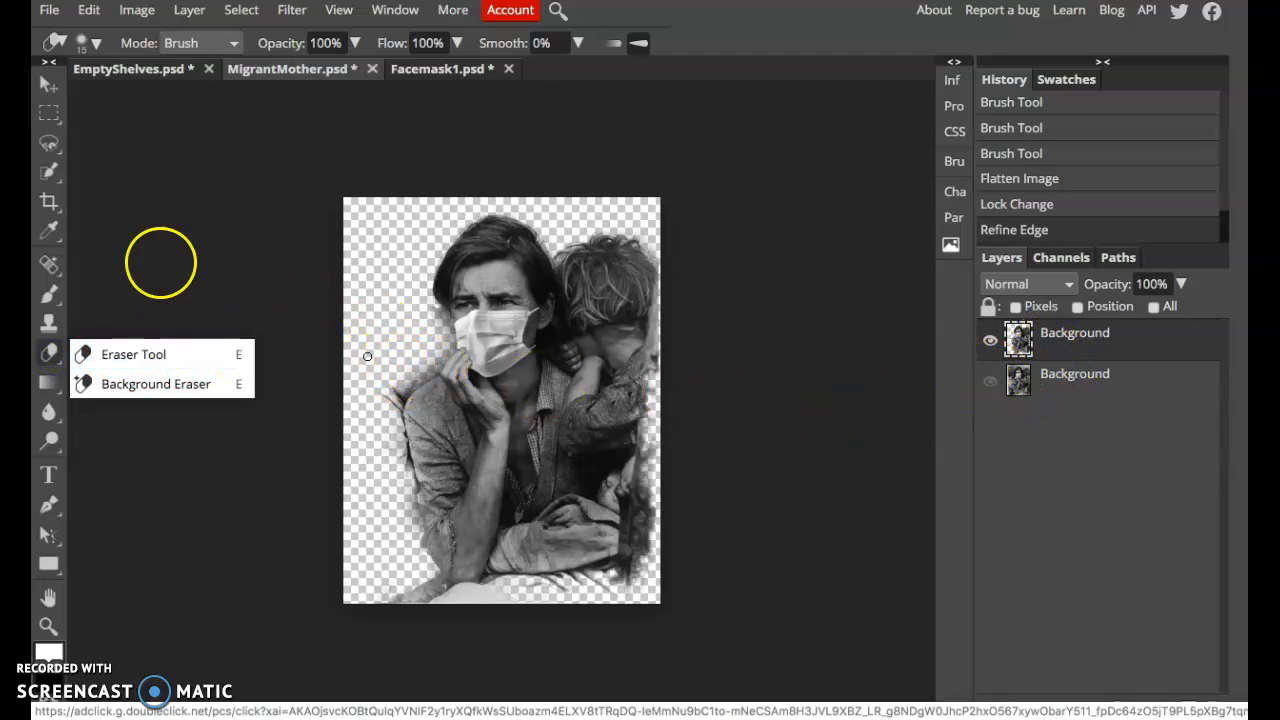
pyautogui.click(48, 86)
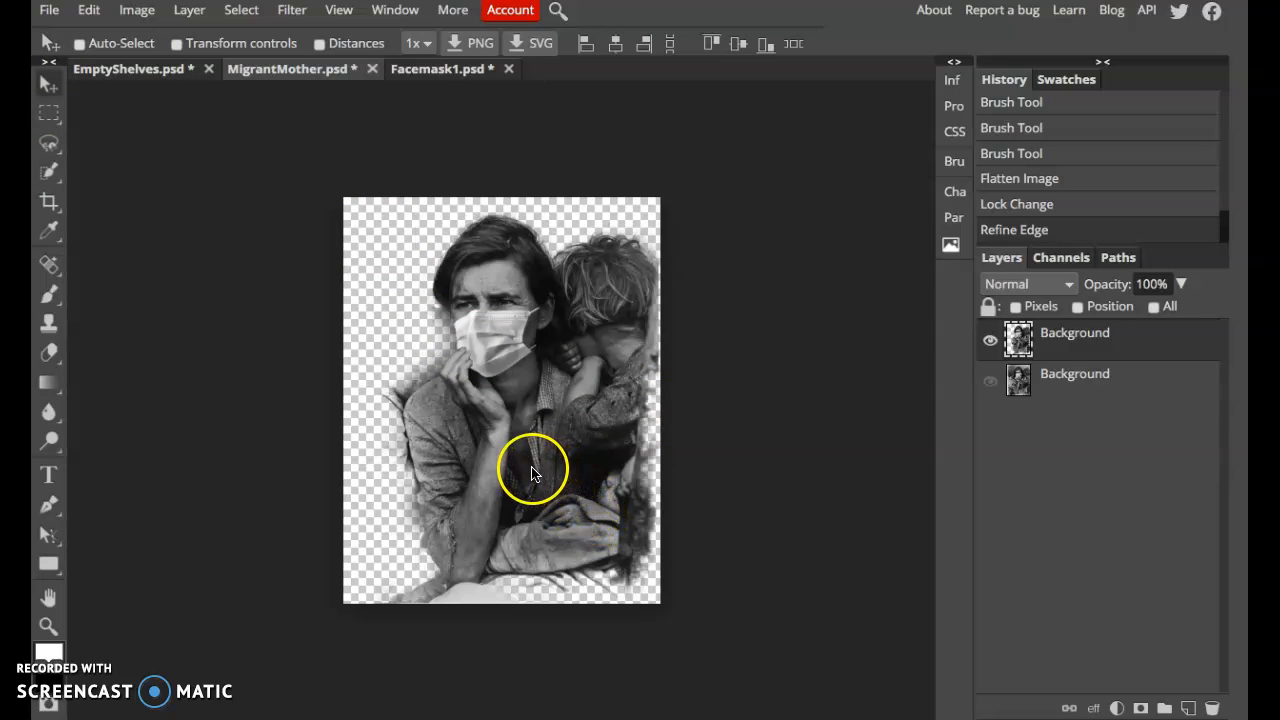
pyautogui.moveTo(519, 453); pyautogui.dragTo(418, 570)
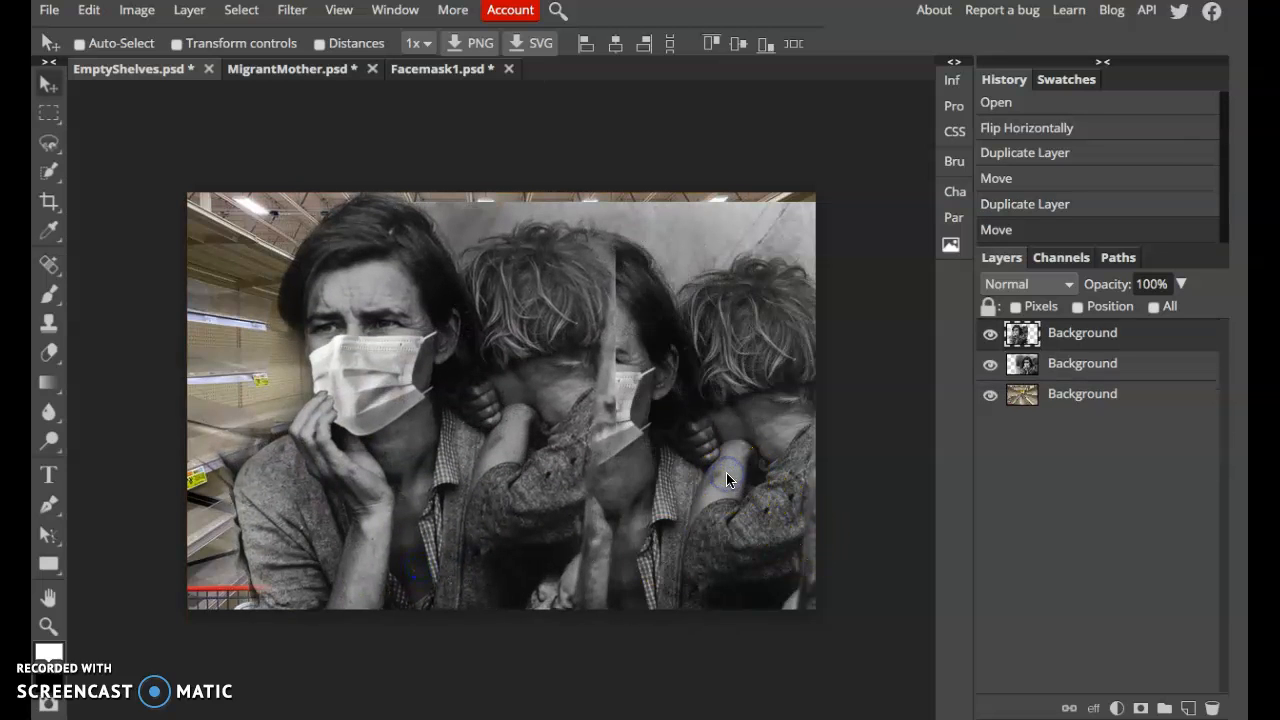
pyautogui.press('Delete')
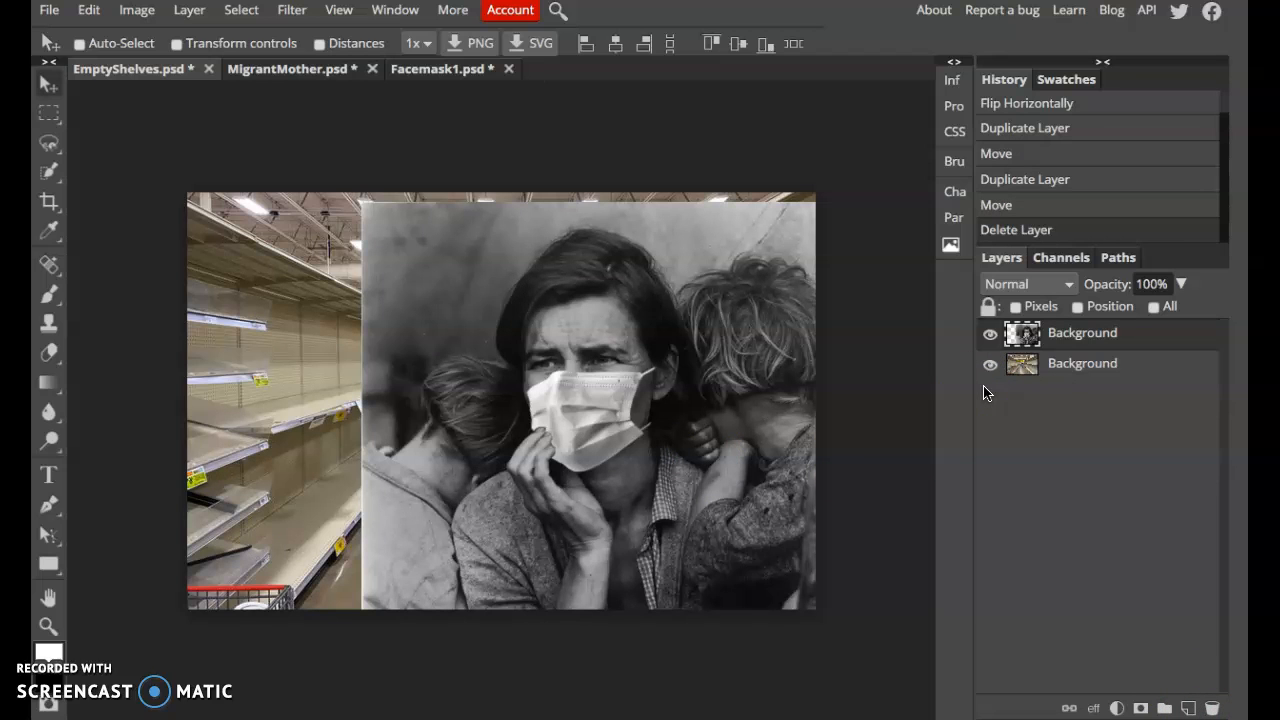
# Step: Undo the last layer deletion and delete the uncut Migrant Mother layer beneath the cutout instead
pyautogui.hotkey('ctrl', 'z')
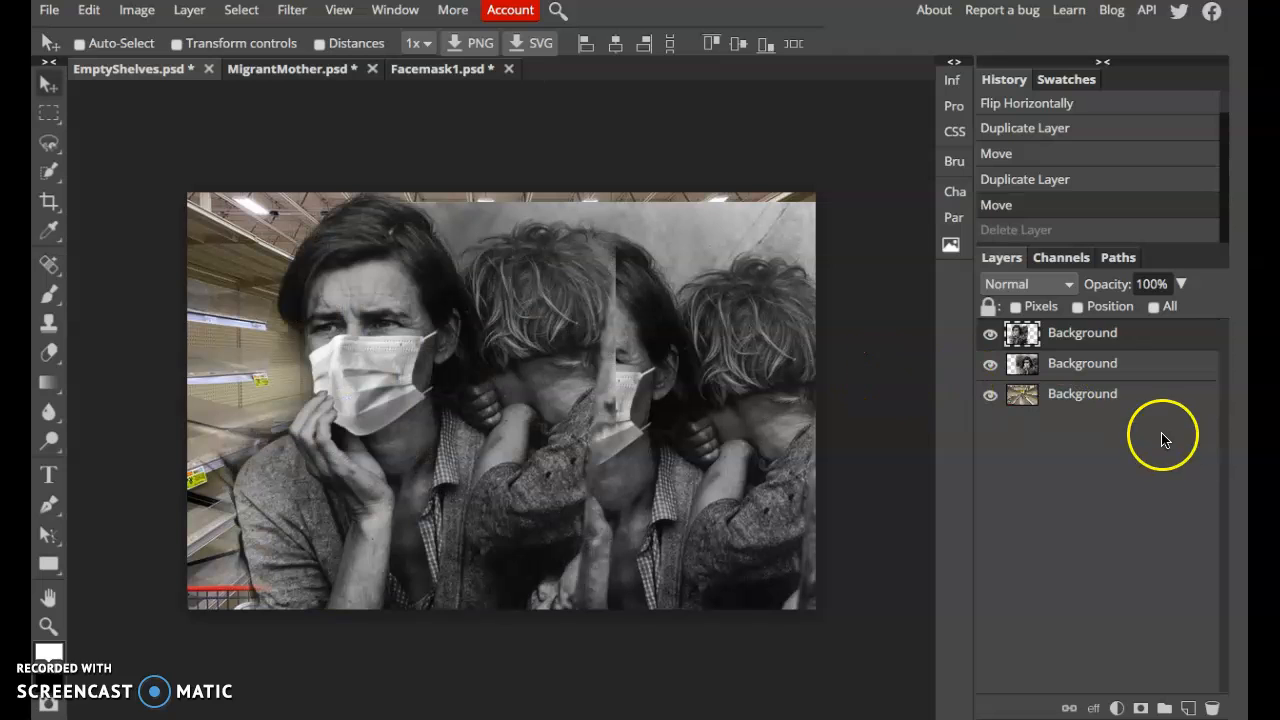
pyautogui.click(1089, 366)
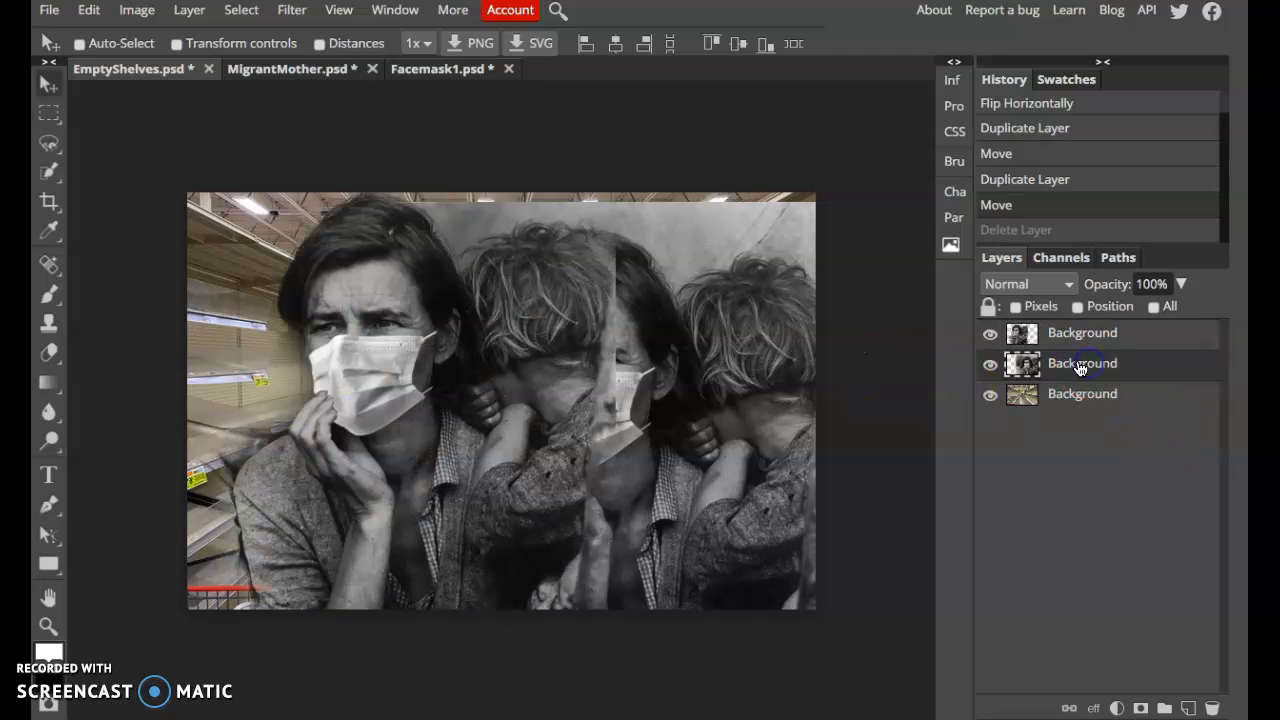
pyautogui.press('Delete')
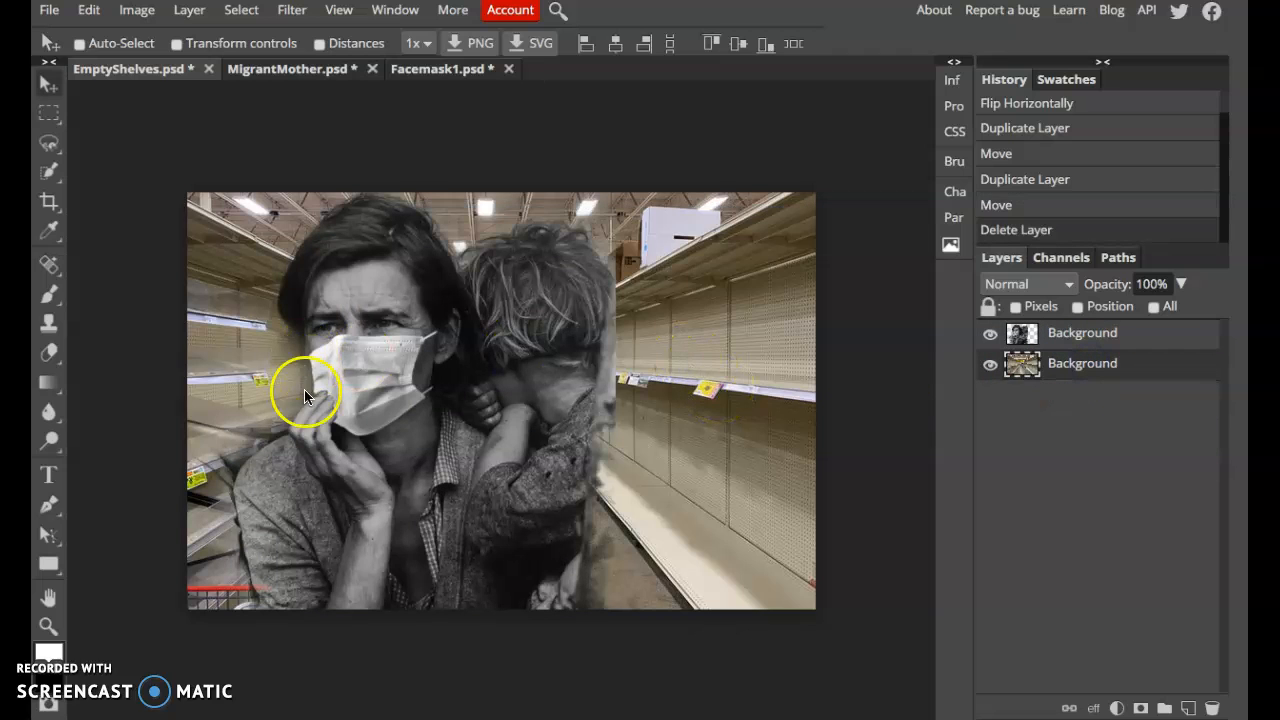
# Step: Move the cutout woman and child to the right-hand side of the aisle, and switch to the Eraser tool
pyautogui.moveTo(371, 357); pyautogui.dragTo(343, 380)
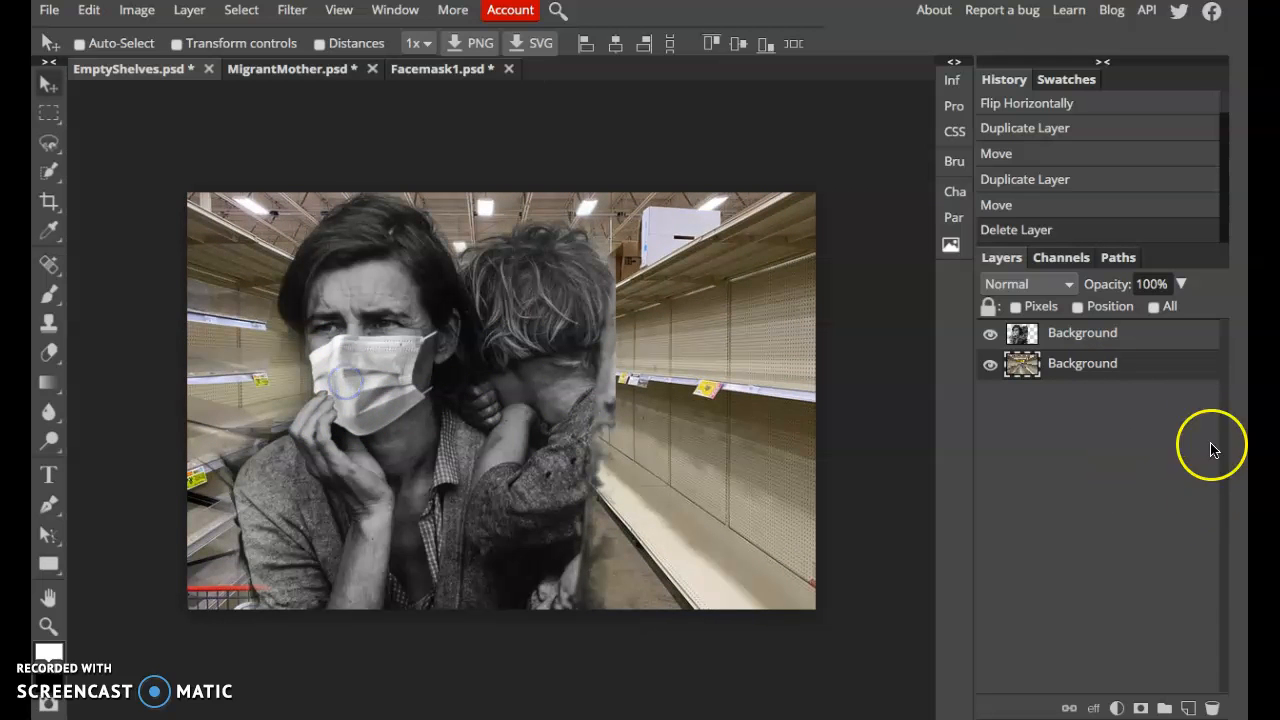
pyautogui.click(1076, 341)
pyautogui.moveTo(429, 437); pyautogui.dragTo(680, 485)
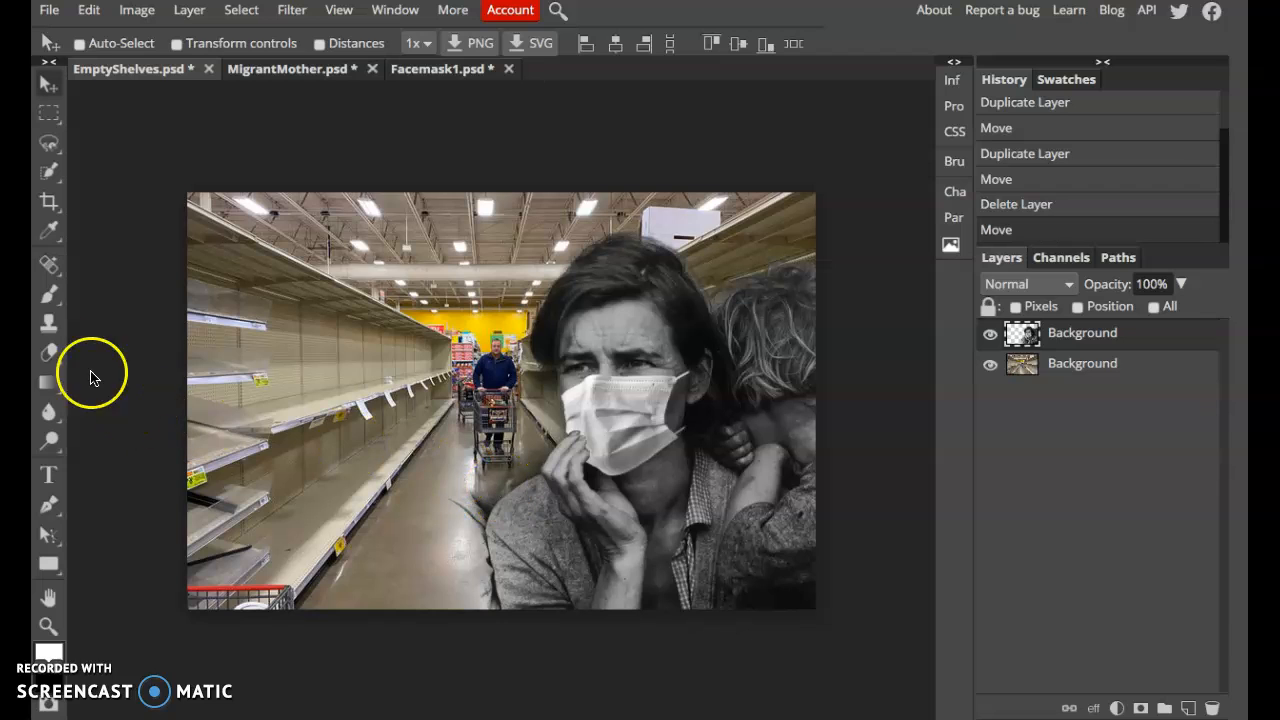
pyautogui.click(50, 354)
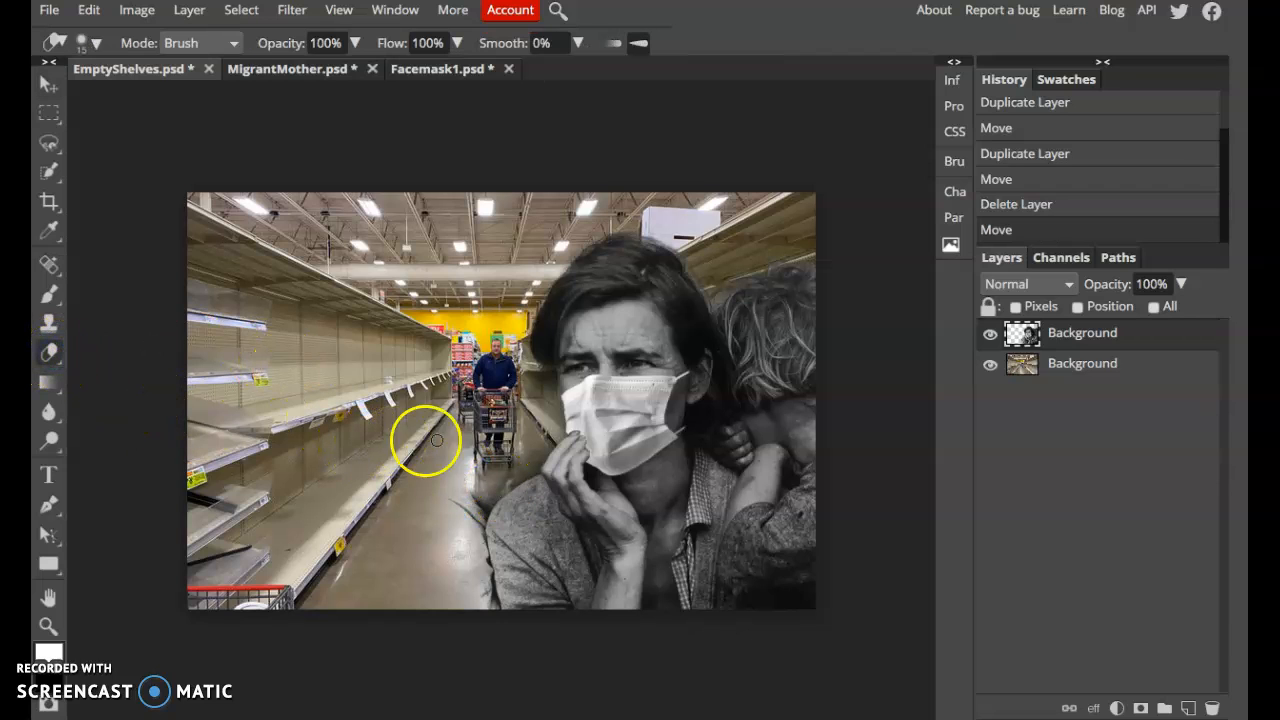
pyautogui.moveTo(500, 478); pyautogui.dragTo(500, 478)
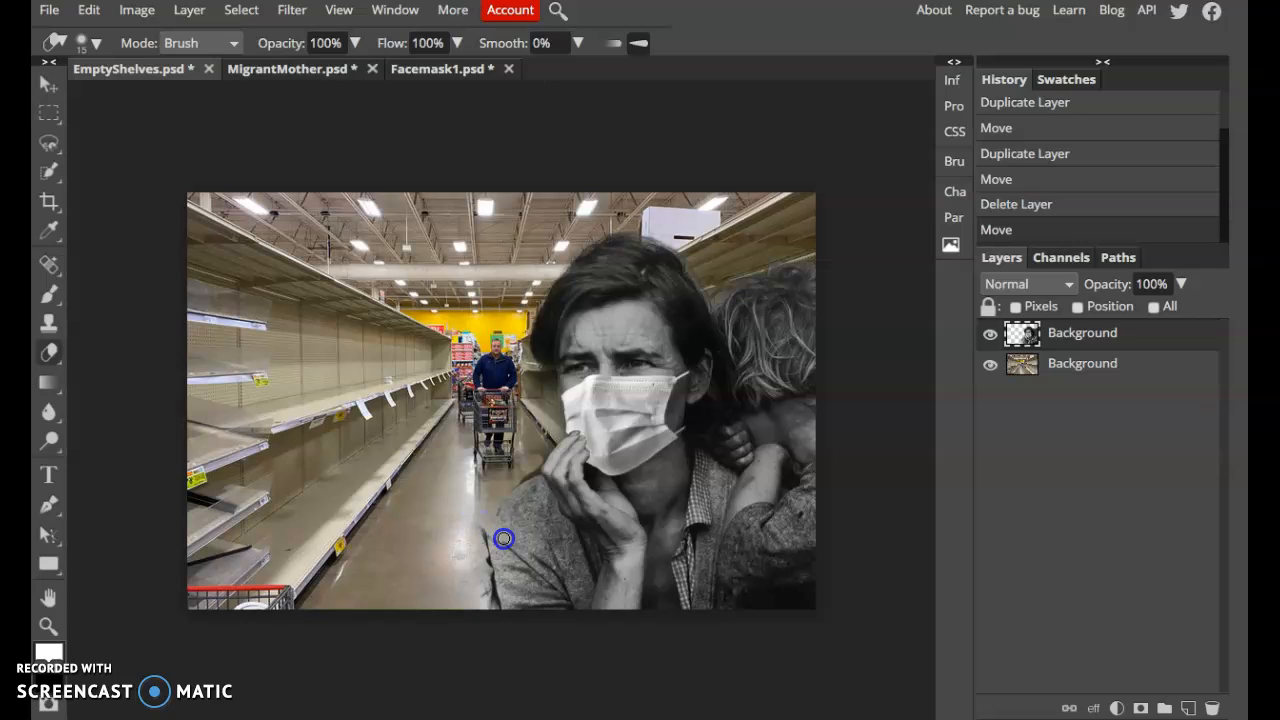
pyautogui.moveTo(503, 538); pyautogui.dragTo(503, 538)
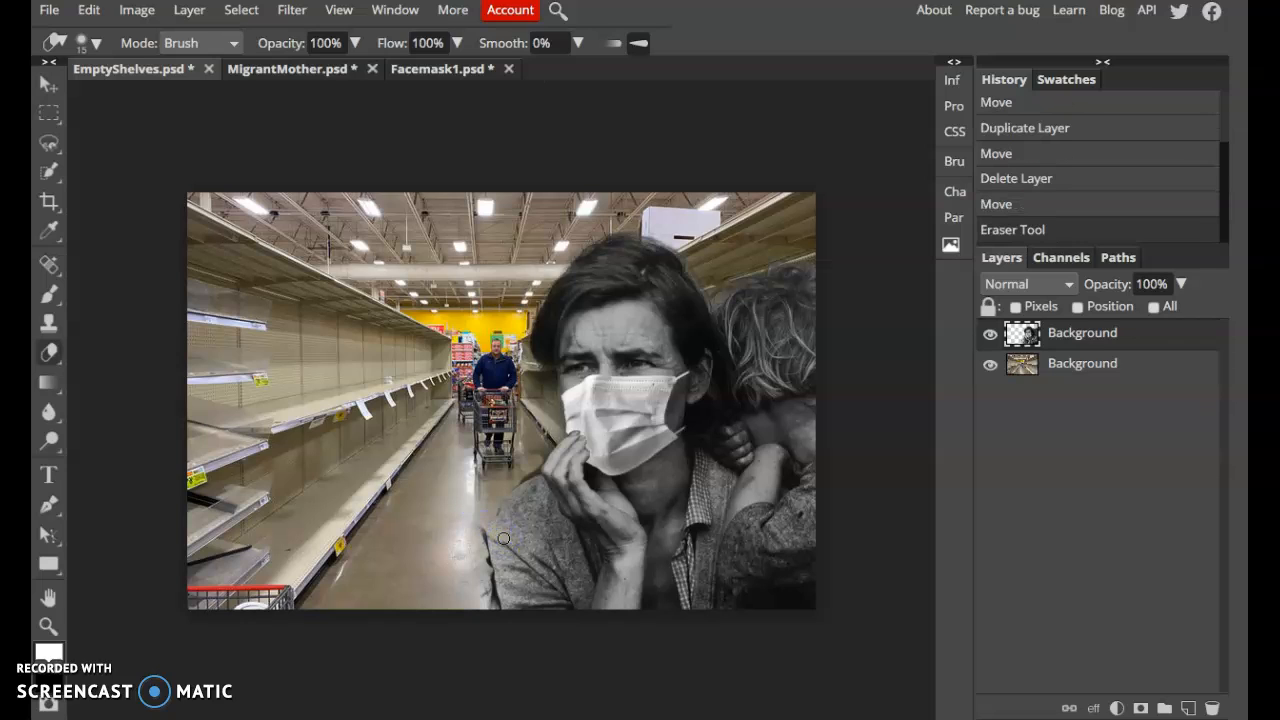
pyautogui.hotkey('ctrl', 'z')
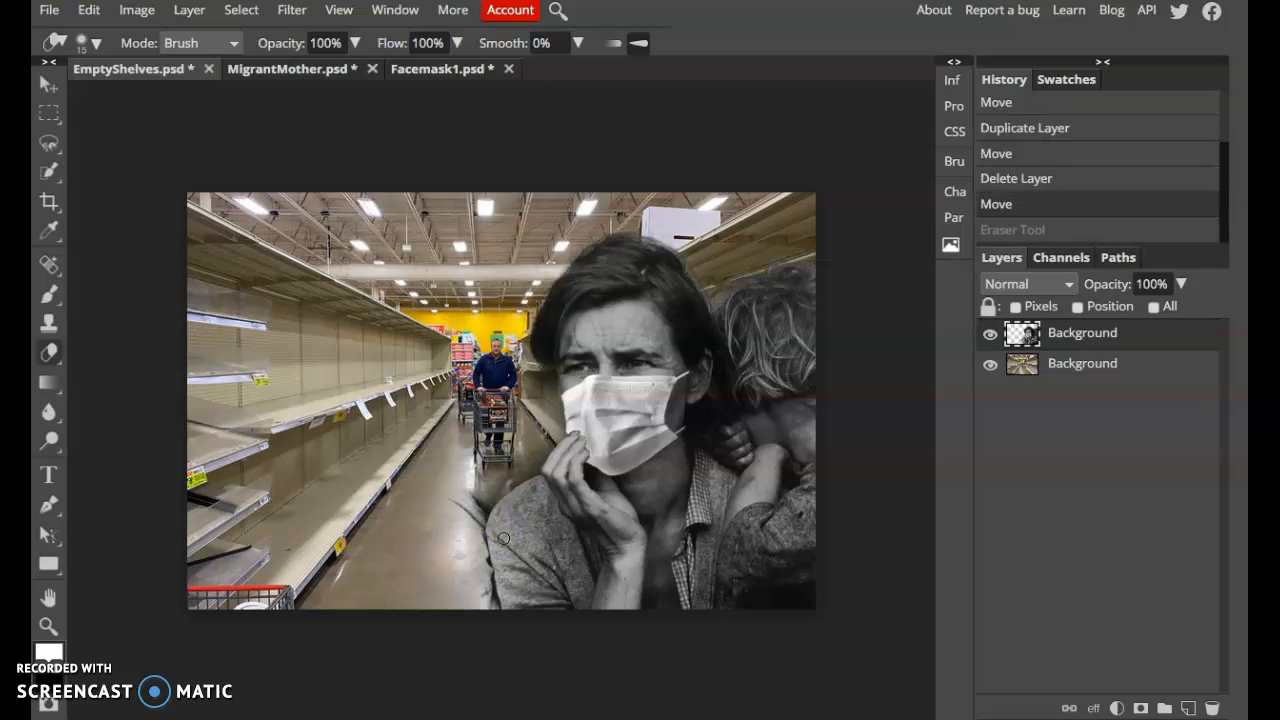
# Step: Erase the leftover background and dark fringe around the woman's left-hand sleeve, shoulder and fingers on the cutout layer
pyautogui.scroll(3, 503, 538)
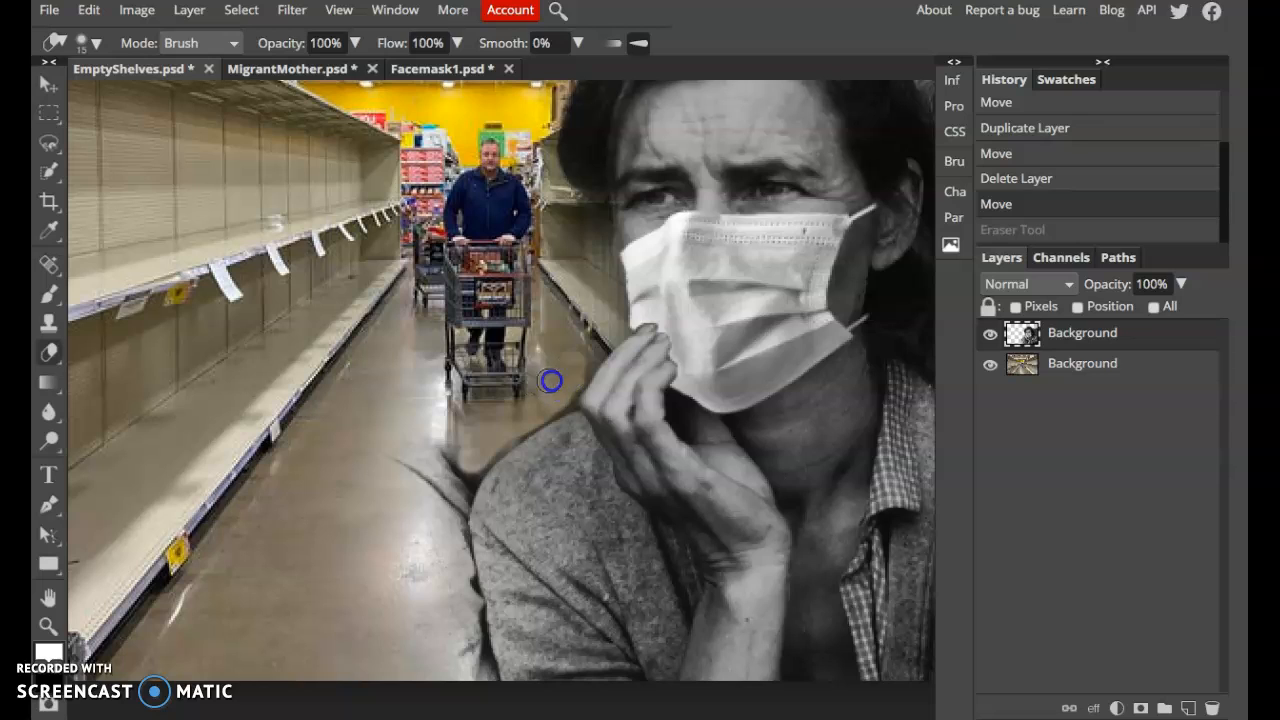
pyautogui.moveTo(488, 440)
pyautogui.mouseDown()
pyautogui.moveTo(424, 464)
pyautogui.moveTo(395, 457)
pyautogui.moveTo(442, 486)
pyautogui.mouseUp()
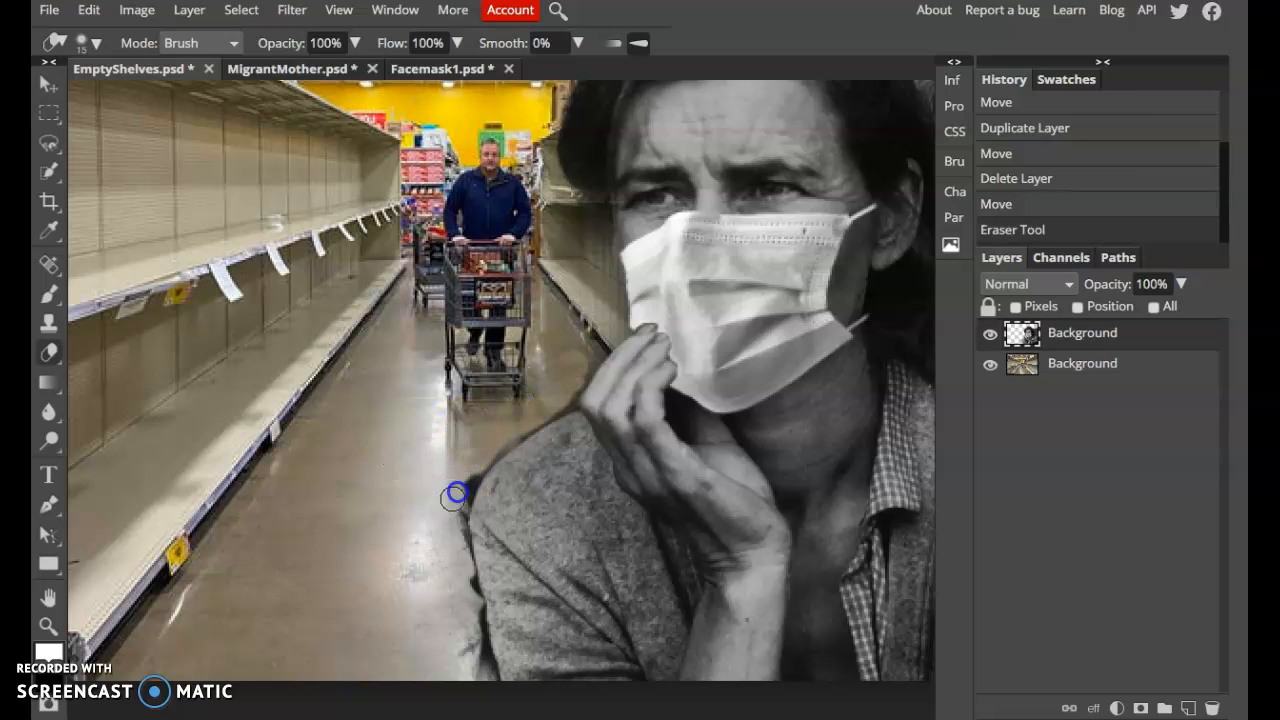
pyautogui.moveTo(456, 512); pyautogui.dragTo(476, 645)
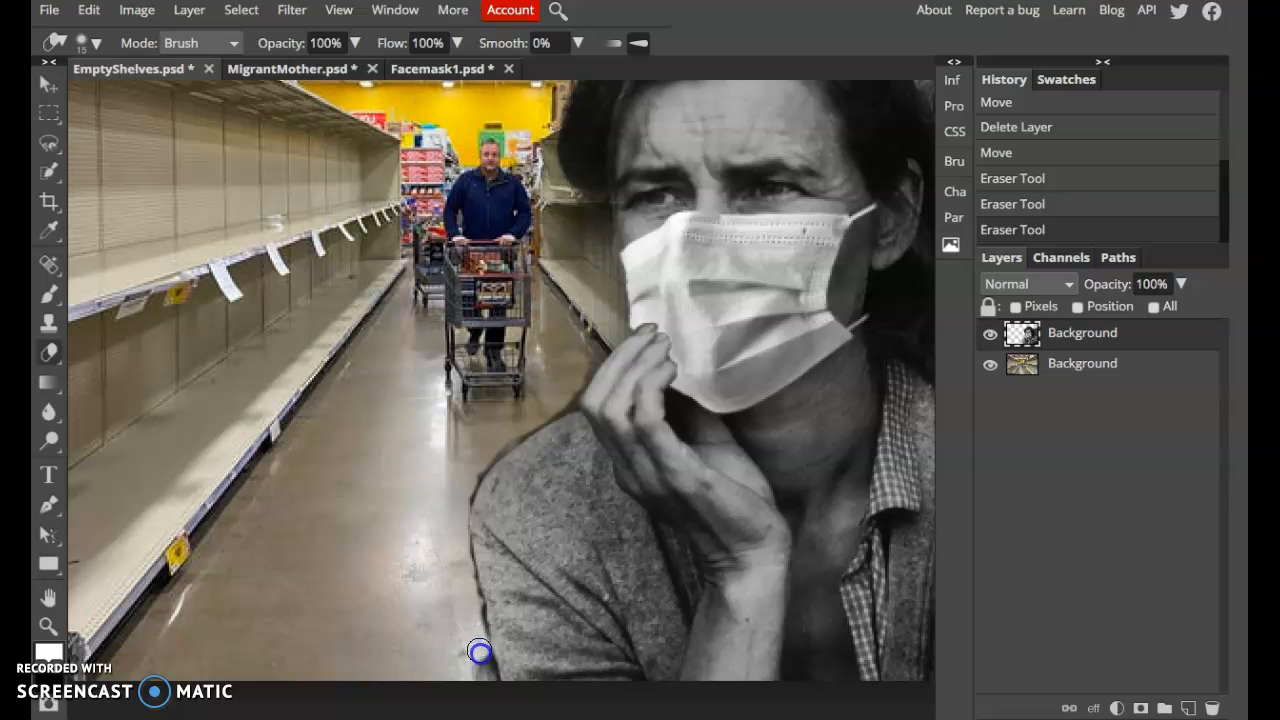
pyautogui.moveTo(418, 558)
pyautogui.mouseDown()
pyautogui.moveTo(406, 608)
pyautogui.moveTo(423, 604)
pyautogui.moveTo(418, 562)
pyautogui.mouseUp()
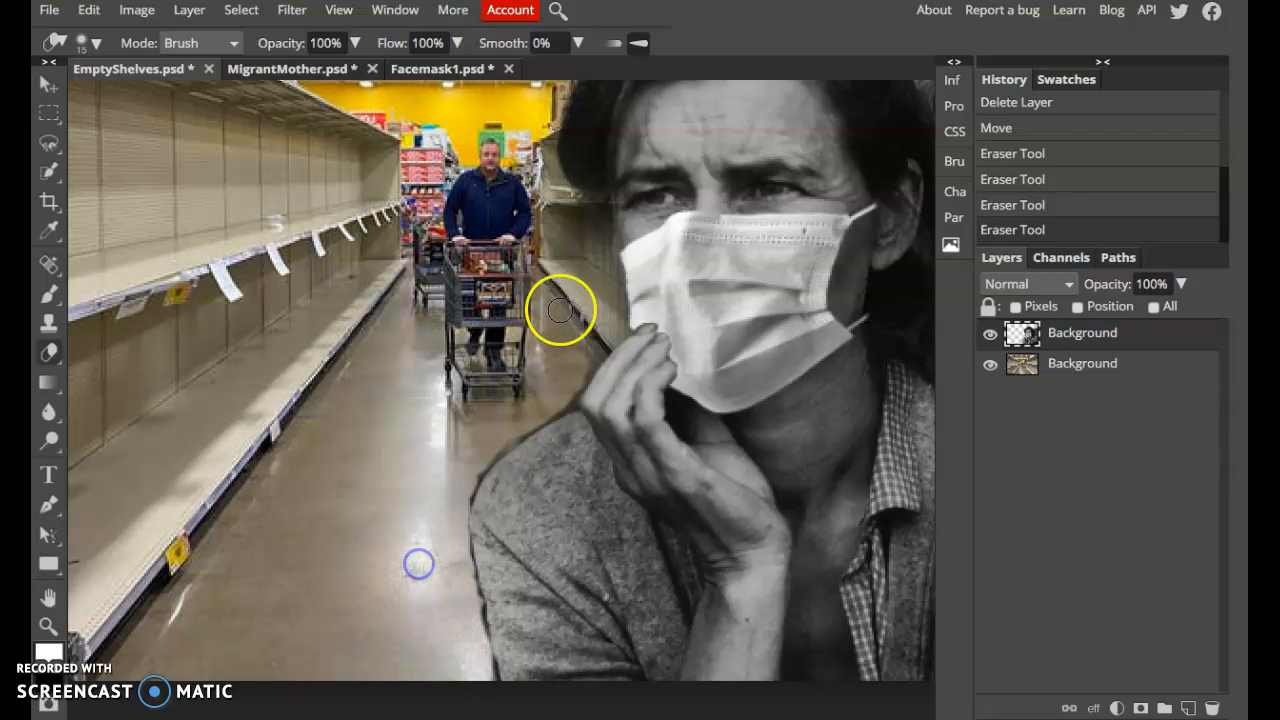
pyautogui.moveTo(590, 333); pyautogui.dragTo(586, 357)
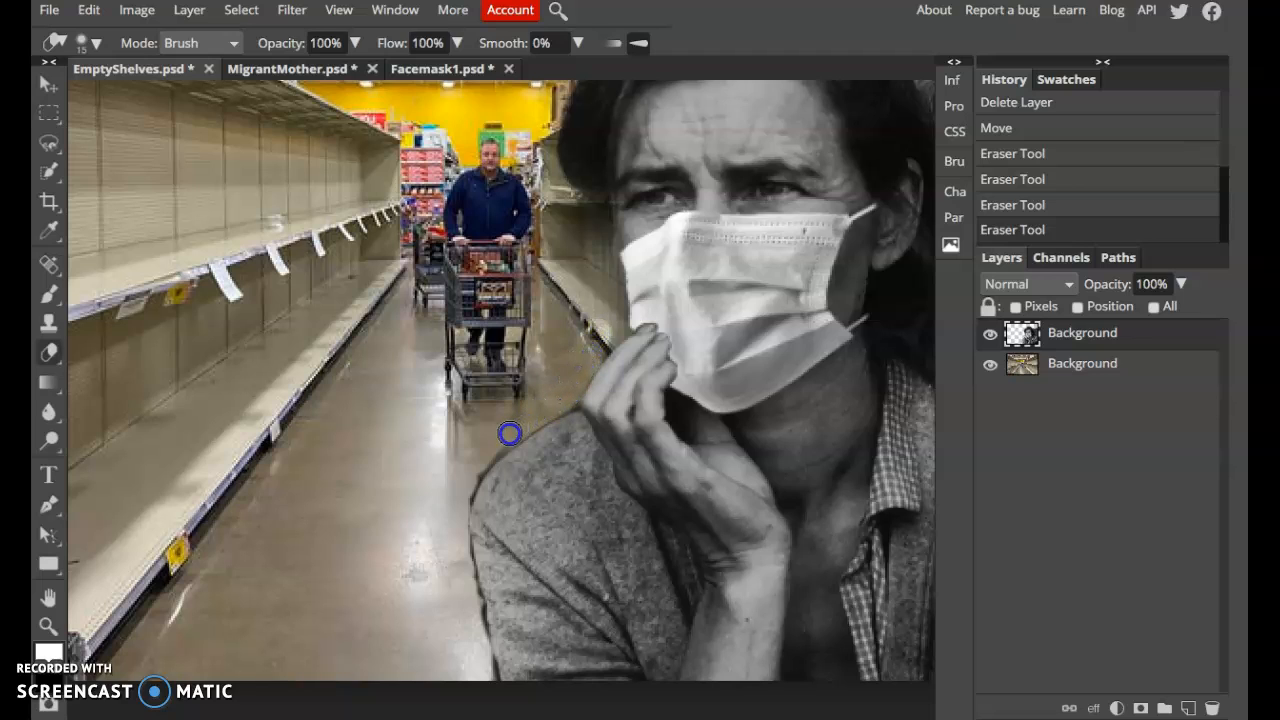
pyautogui.click(463, 495)
pyautogui.hotkey('ctrl', '0')
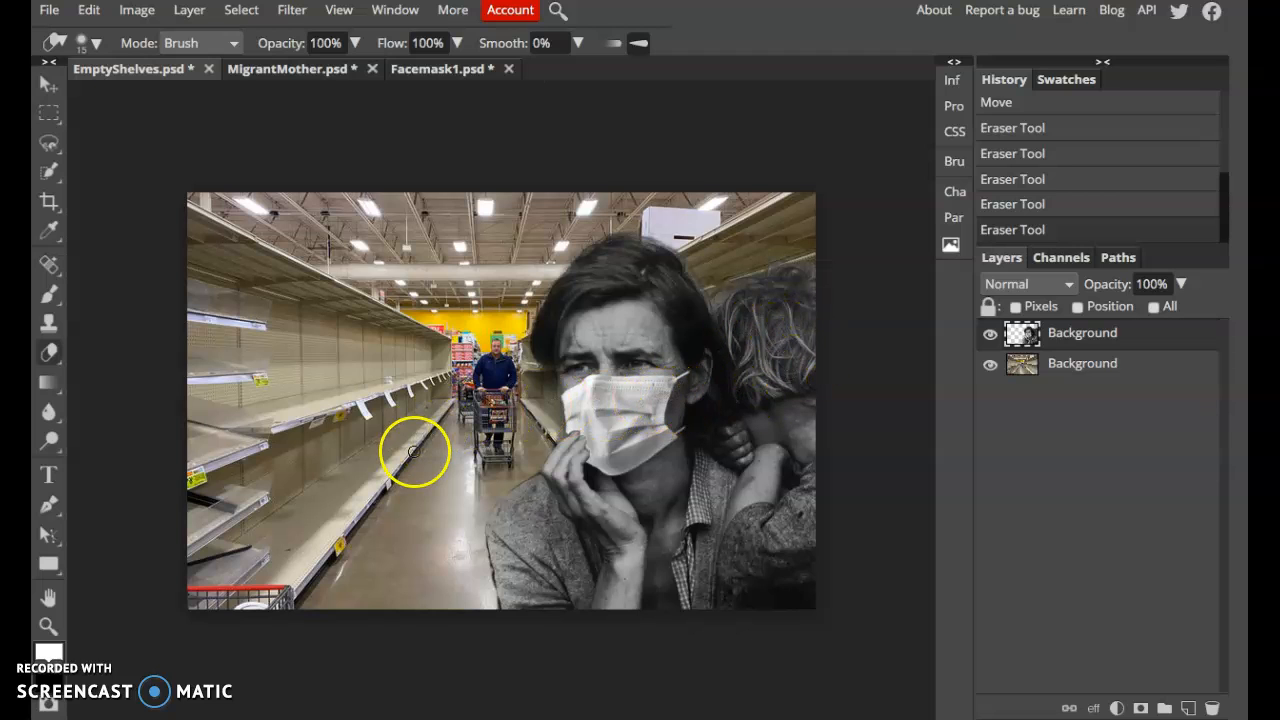
pyautogui.click(1101, 366)
pyautogui.moveTo(711, 391)
pyautogui.mouseDown()
pyautogui.moveTo(660, 429)
pyautogui.moveTo(663, 410)
pyautogui.mouseUp()
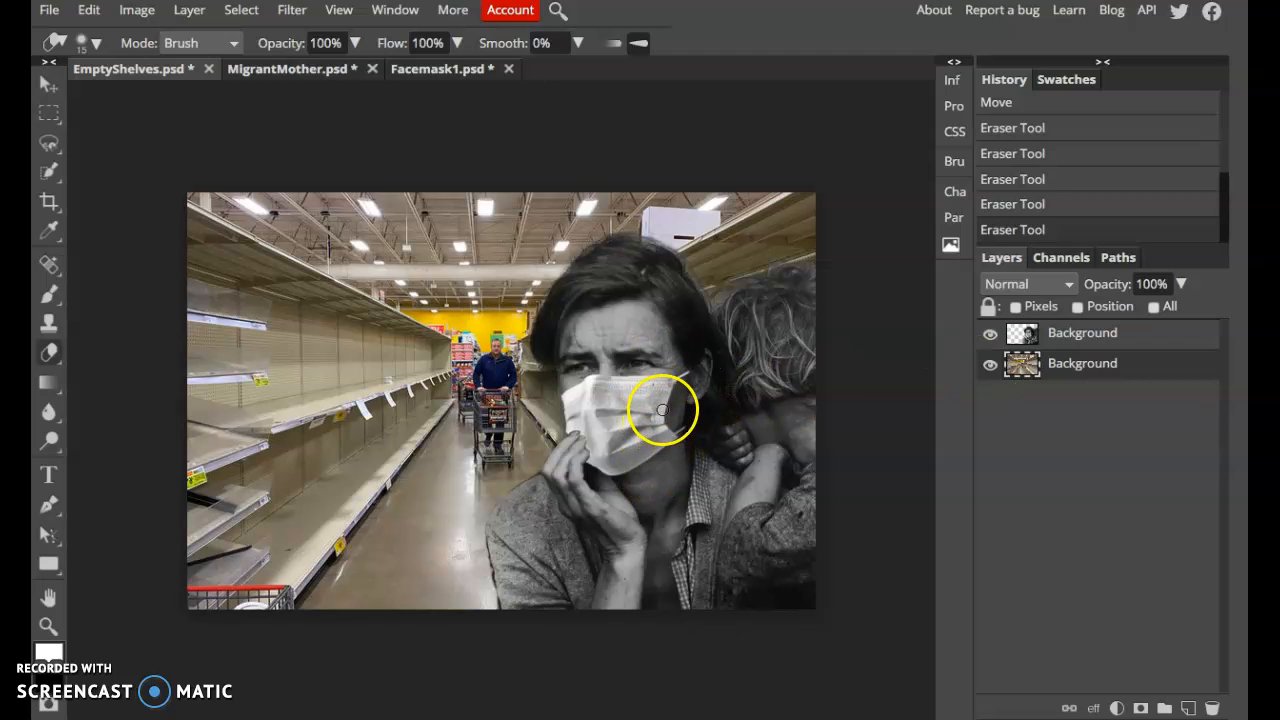
pyautogui.click(1090, 337)
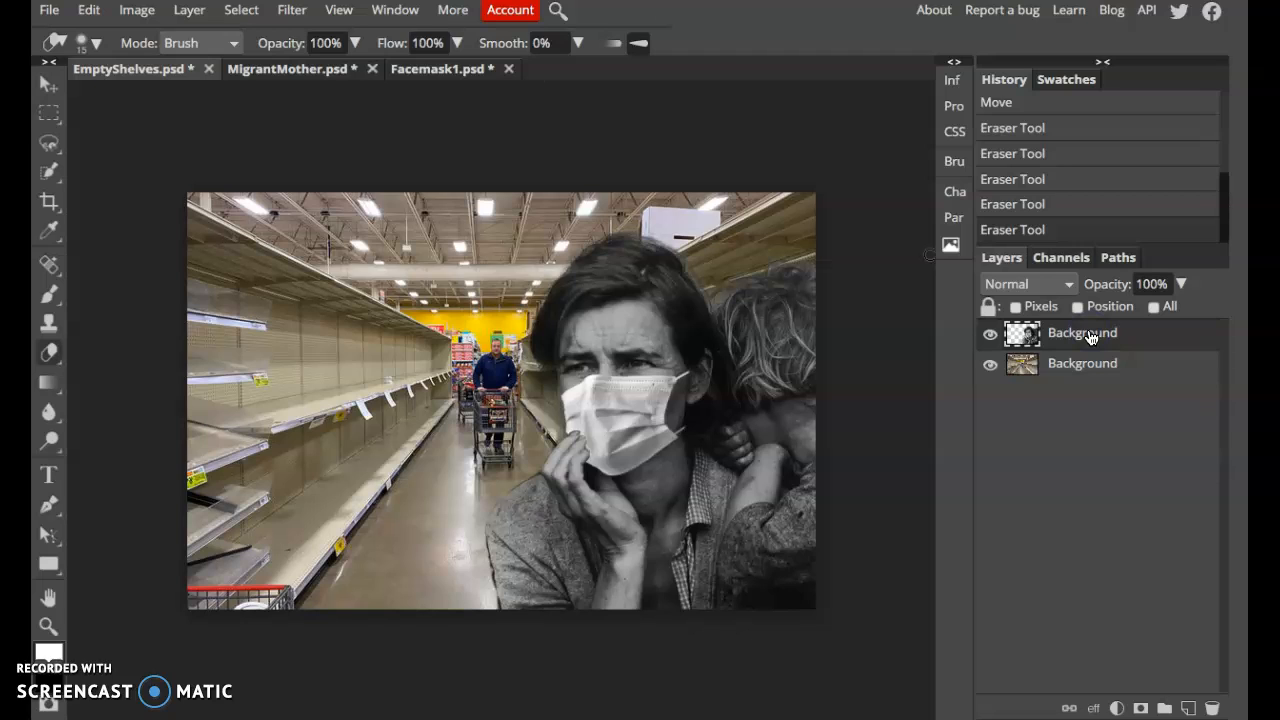
# Step: Free Transform the cutout layer to 89% width and 92% height, and reposition it on the right-hand side of the aisle
pyautogui.click(1146, 334)
pyautogui.hotkey('alt', 'ctrl', 't')
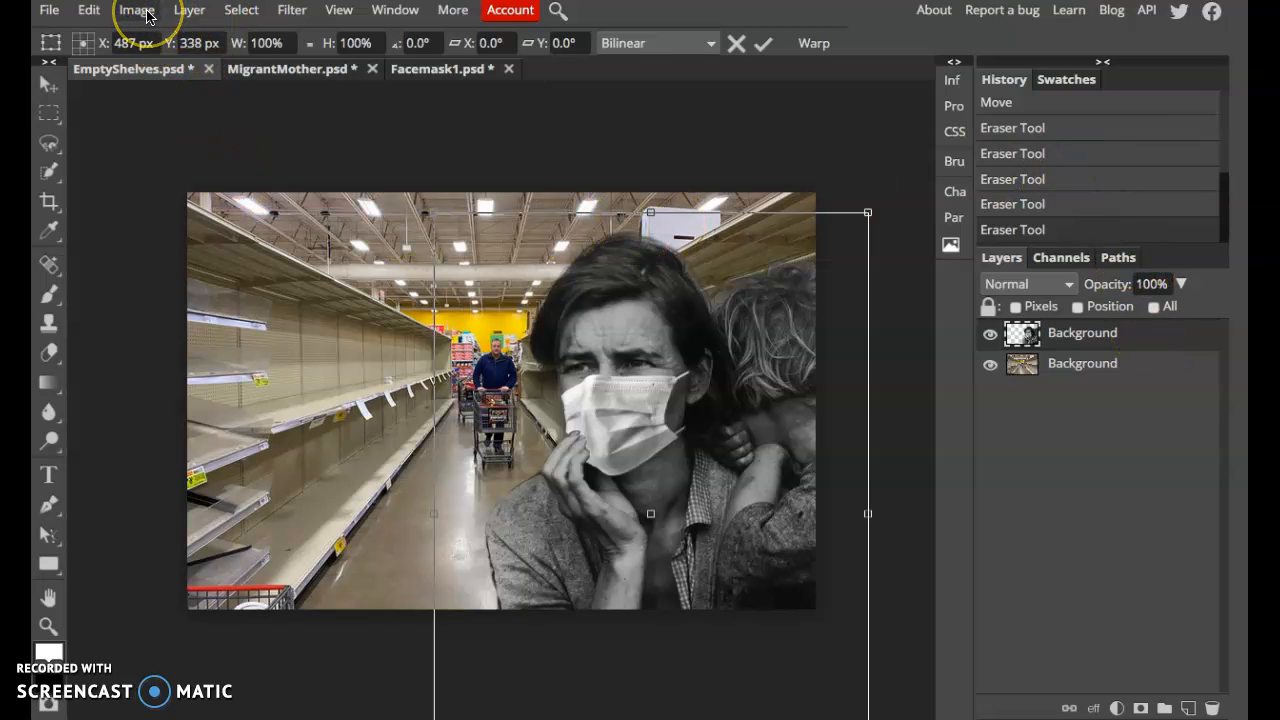
pyautogui.click(192, 13)
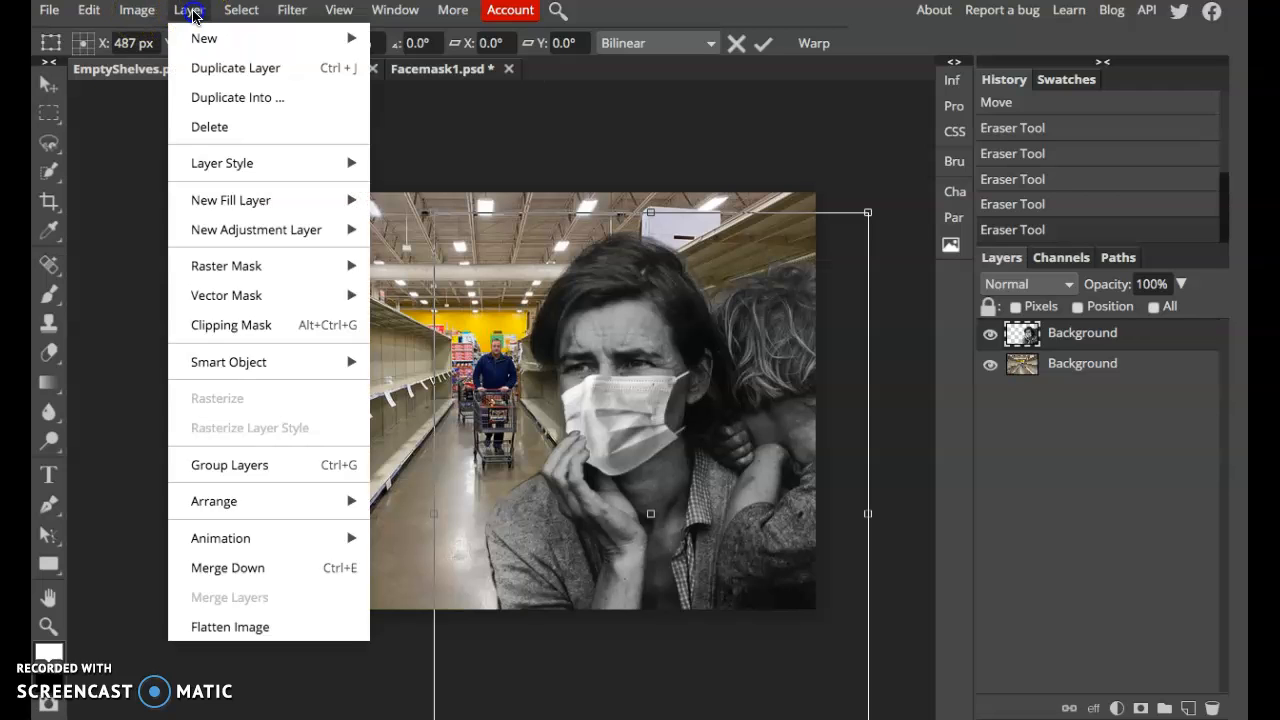
pyautogui.moveTo(145, 12)
pyautogui.click(388, 140)
pyautogui.click(455, 161)
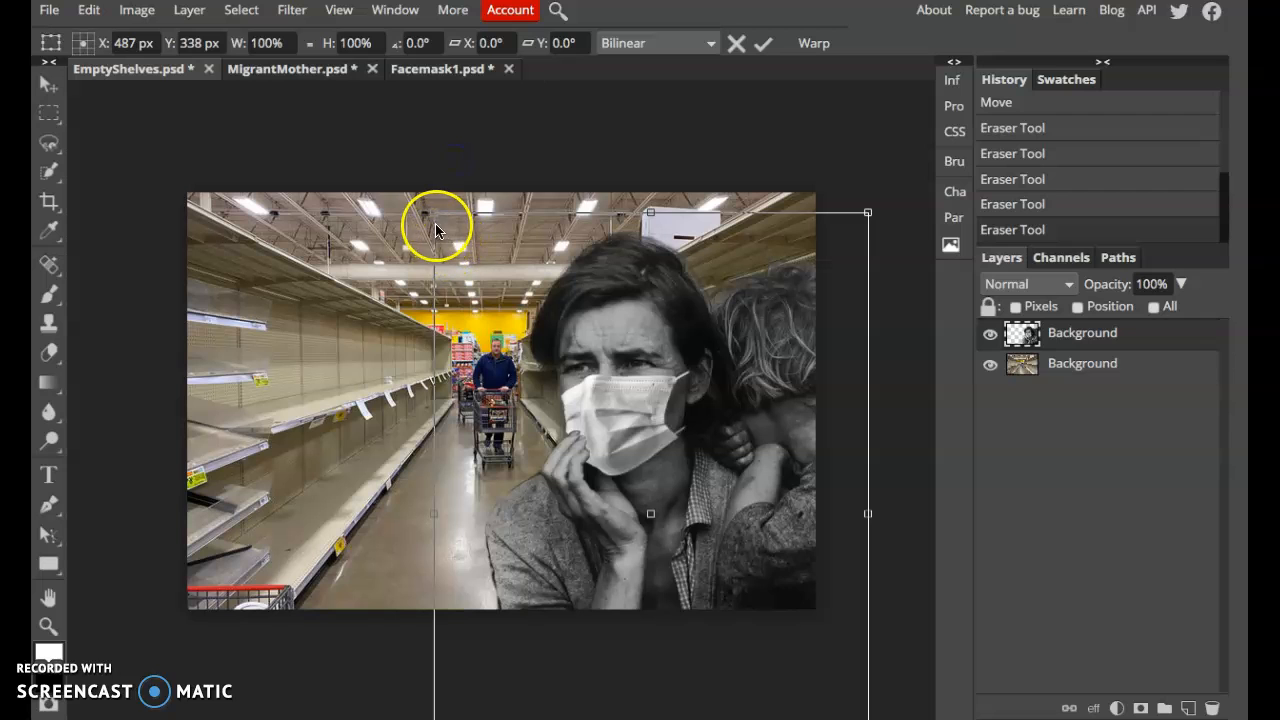
pyautogui.moveTo(434, 212); pyautogui.dragTo(483, 260)
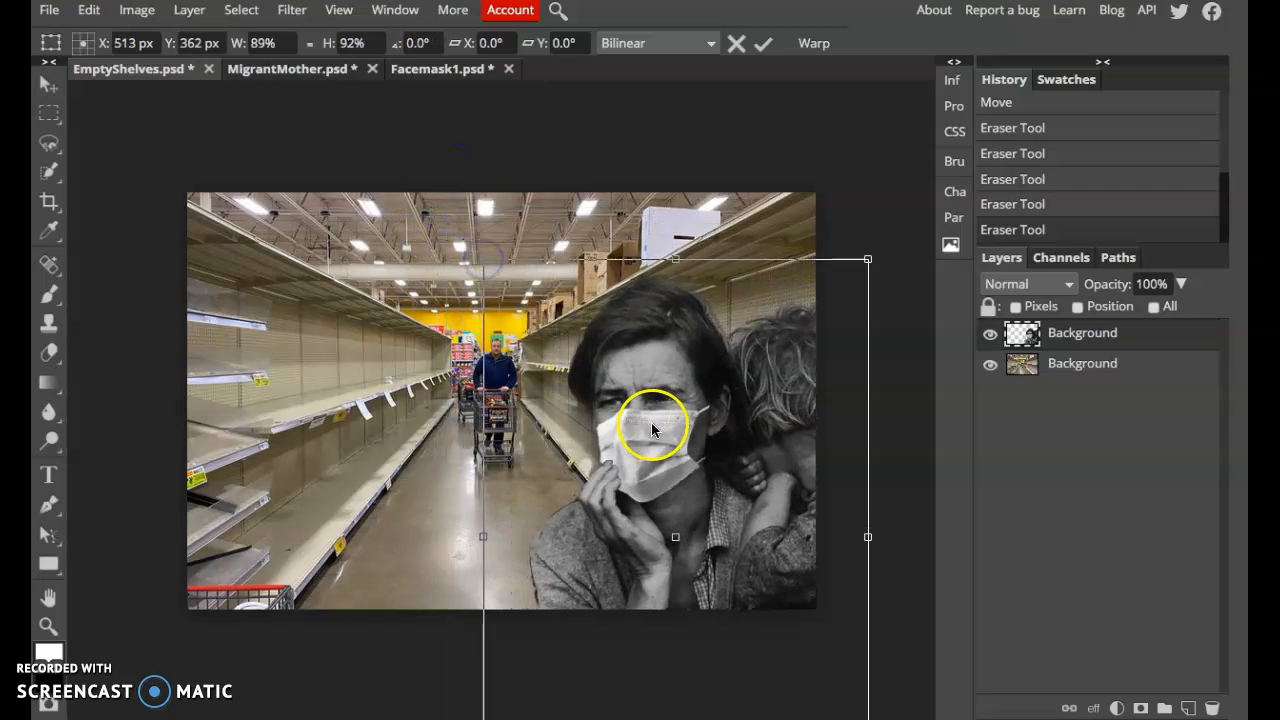
pyautogui.moveTo(676, 478); pyautogui.dragTo(646, 458)
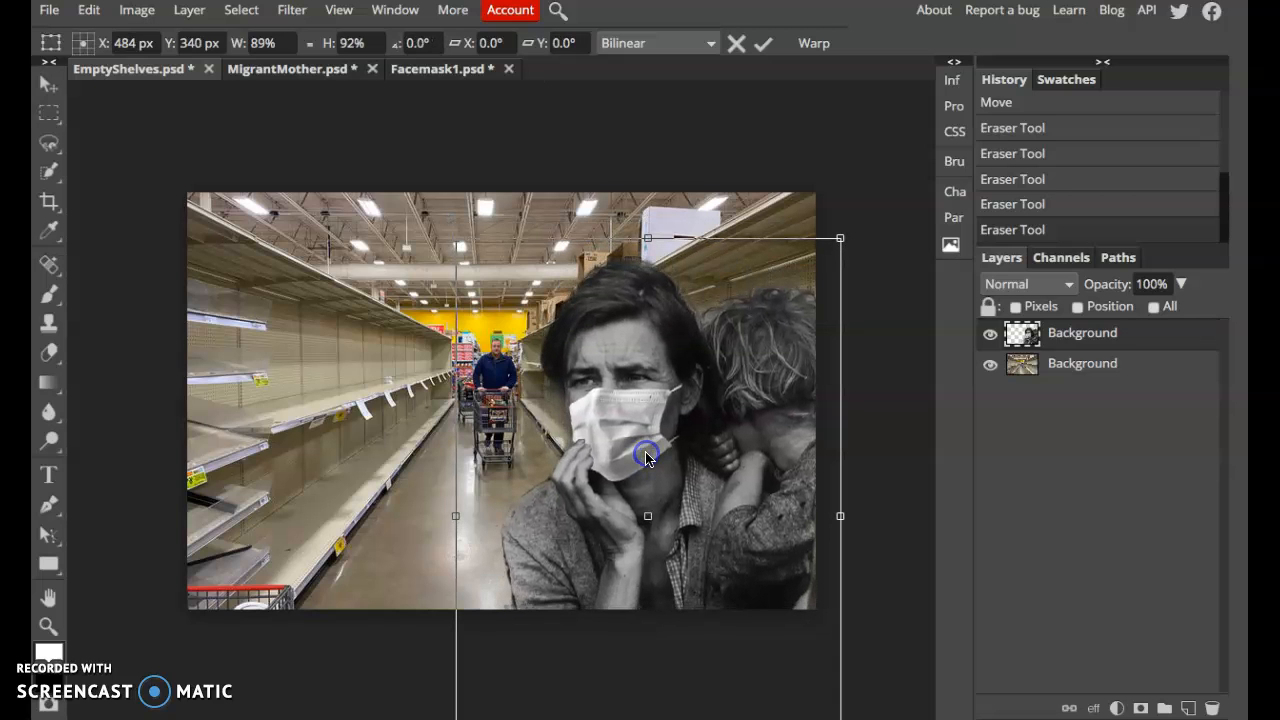
pyautogui.press('Return')
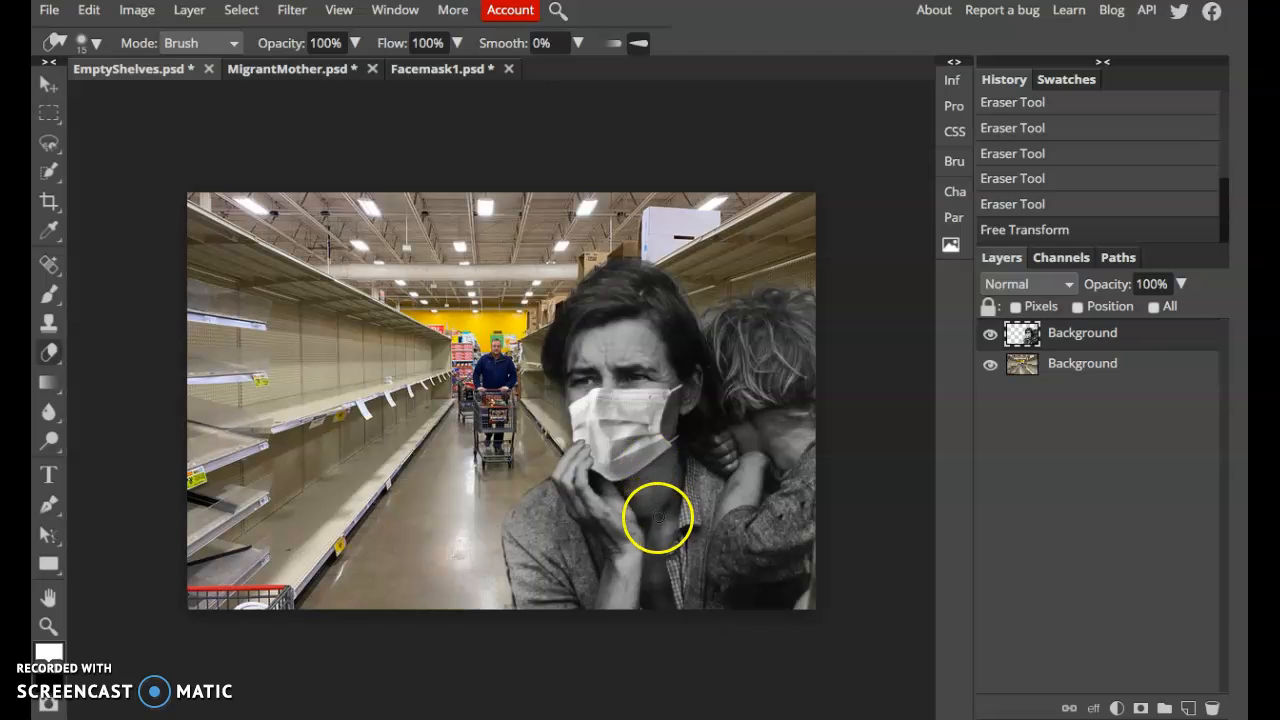
# Step: Add a Black & White adjustment layer directly above the grocery shelves layer, below the cutout
pyautogui.click(1133, 365)
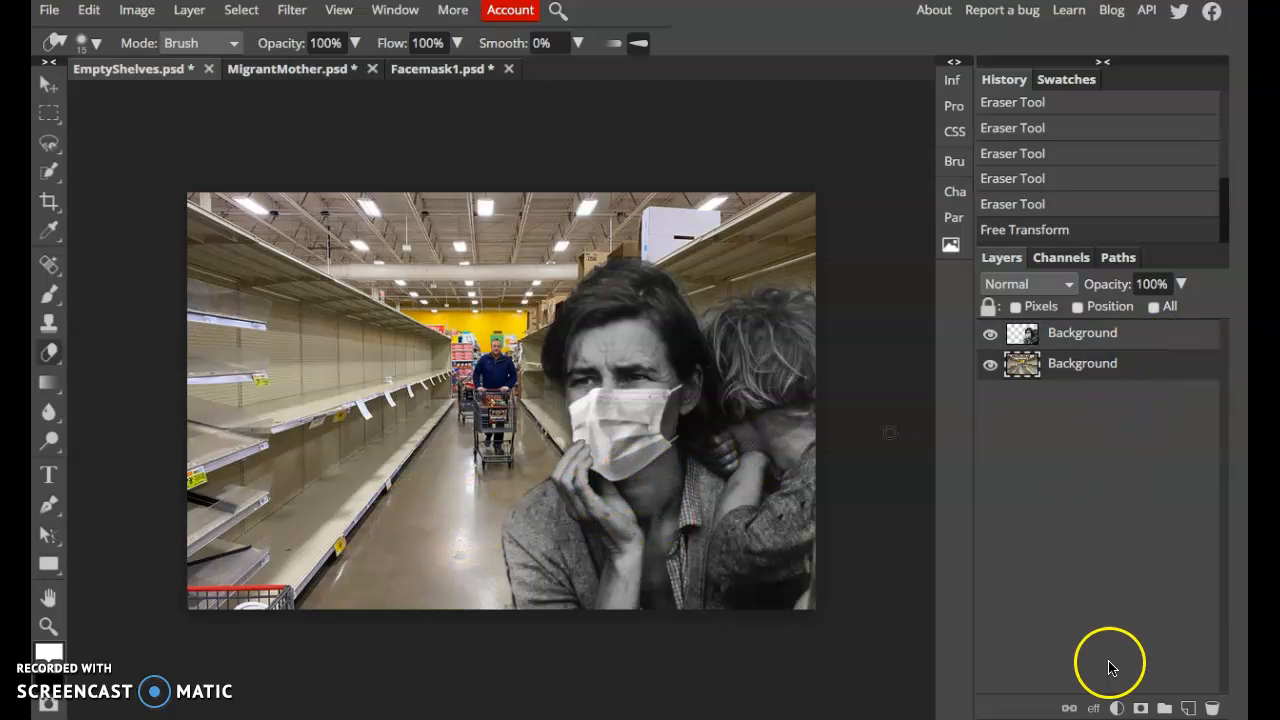
pyautogui.click(1117, 708)
pyautogui.click(1143, 401)
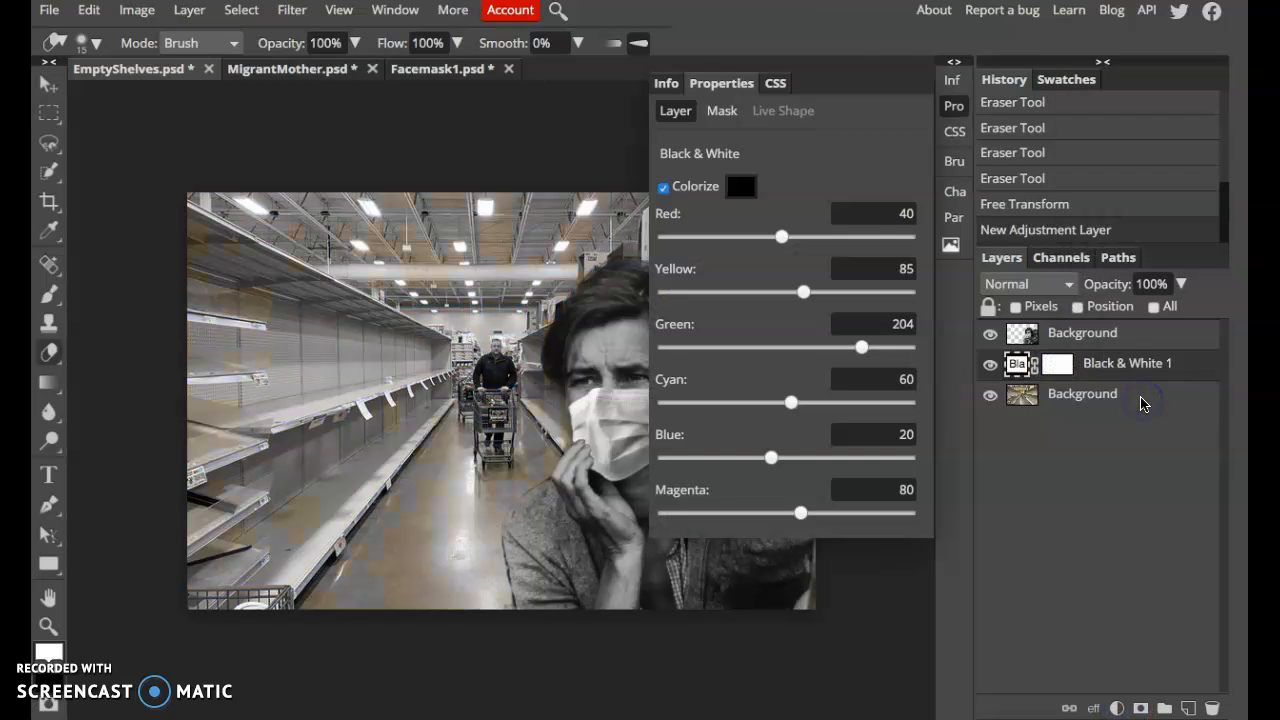
pyautogui.click(613, 122)
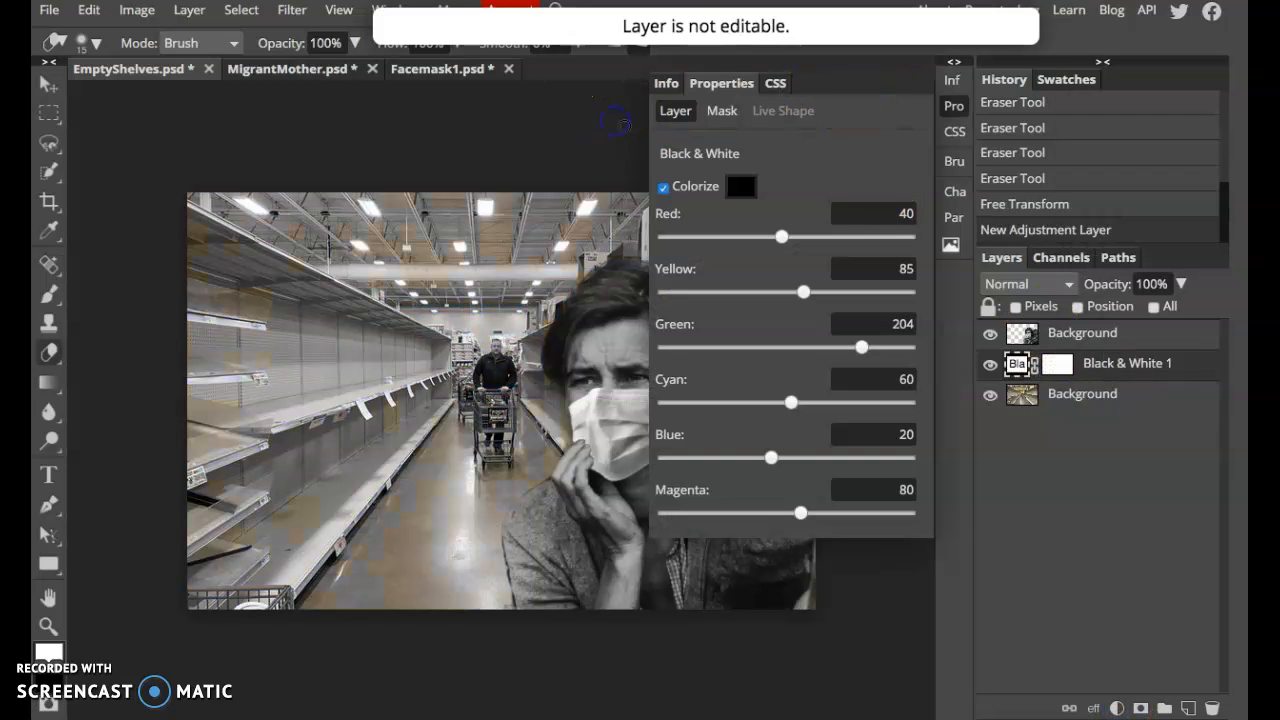
pyautogui.click(955, 64)
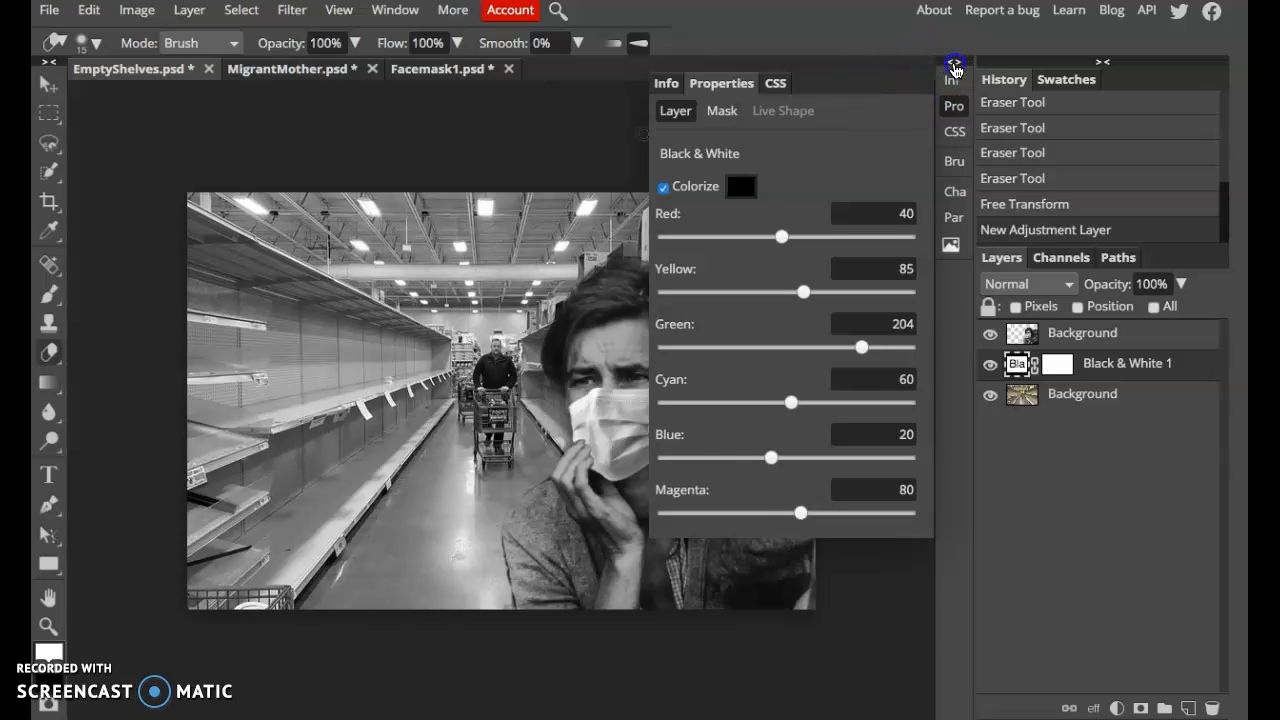
pyautogui.click(790, 64)
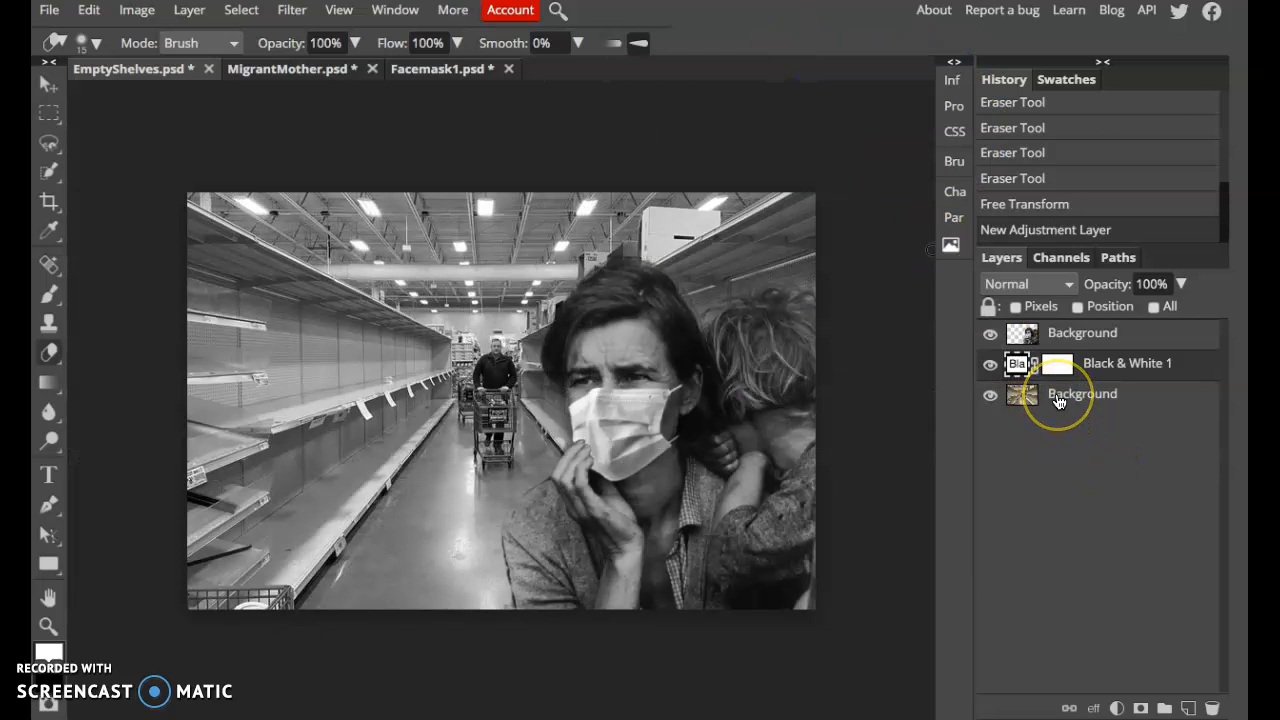
# Step: Add a Black & White adjustment layer above the cutout and set its colorize tint to the yellow bfb25b
pyautogui.click(1086, 334)
pyautogui.click(1062, 446)
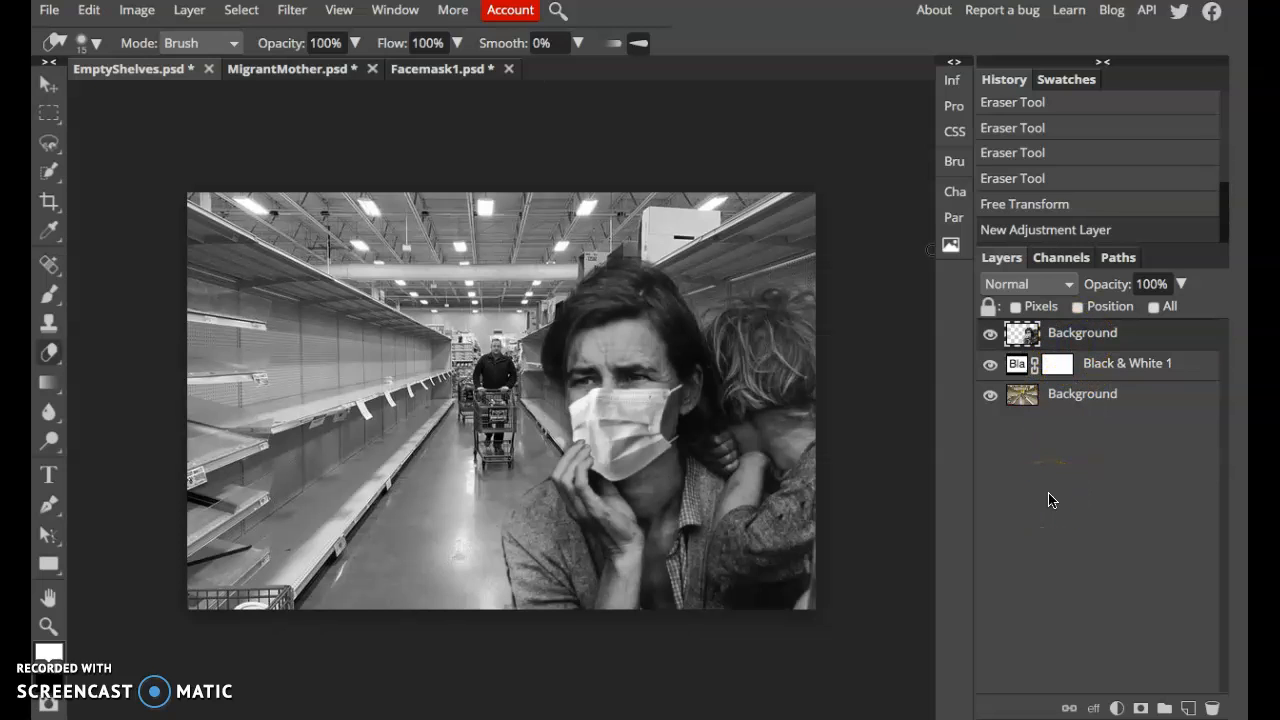
pyautogui.click(1117, 708)
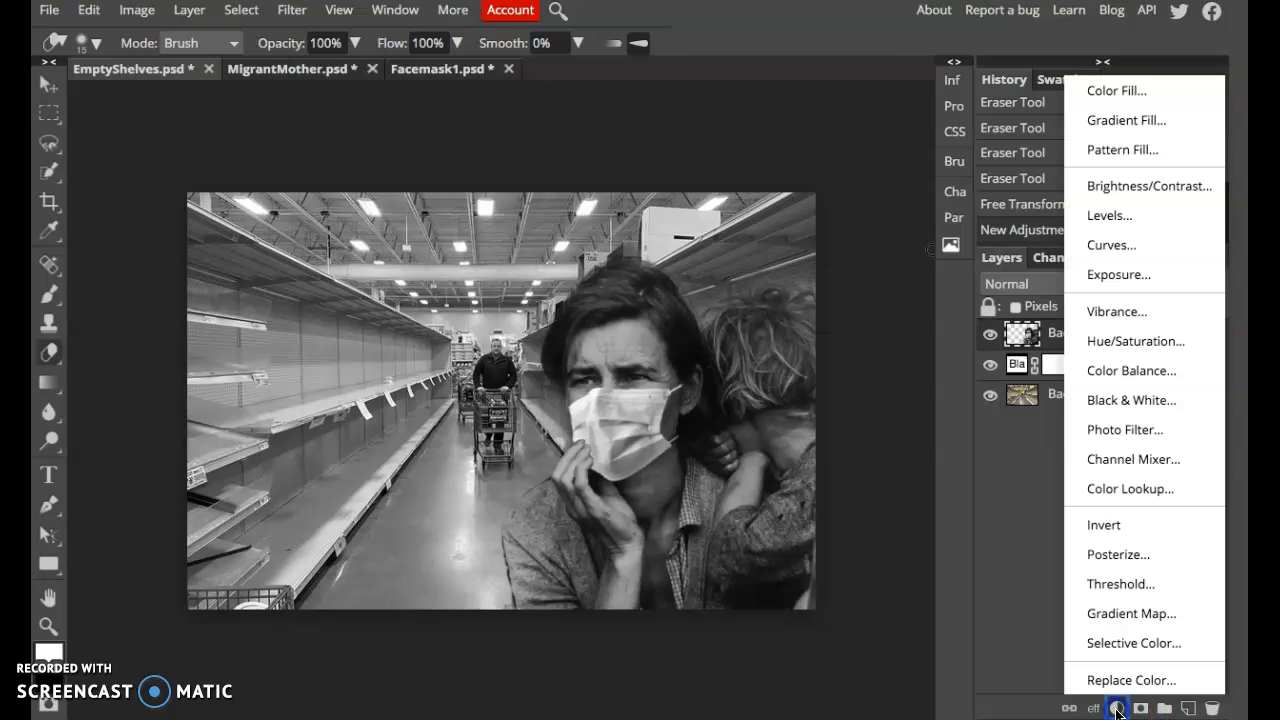
pyautogui.click(1131, 400)
pyautogui.click(738, 187)
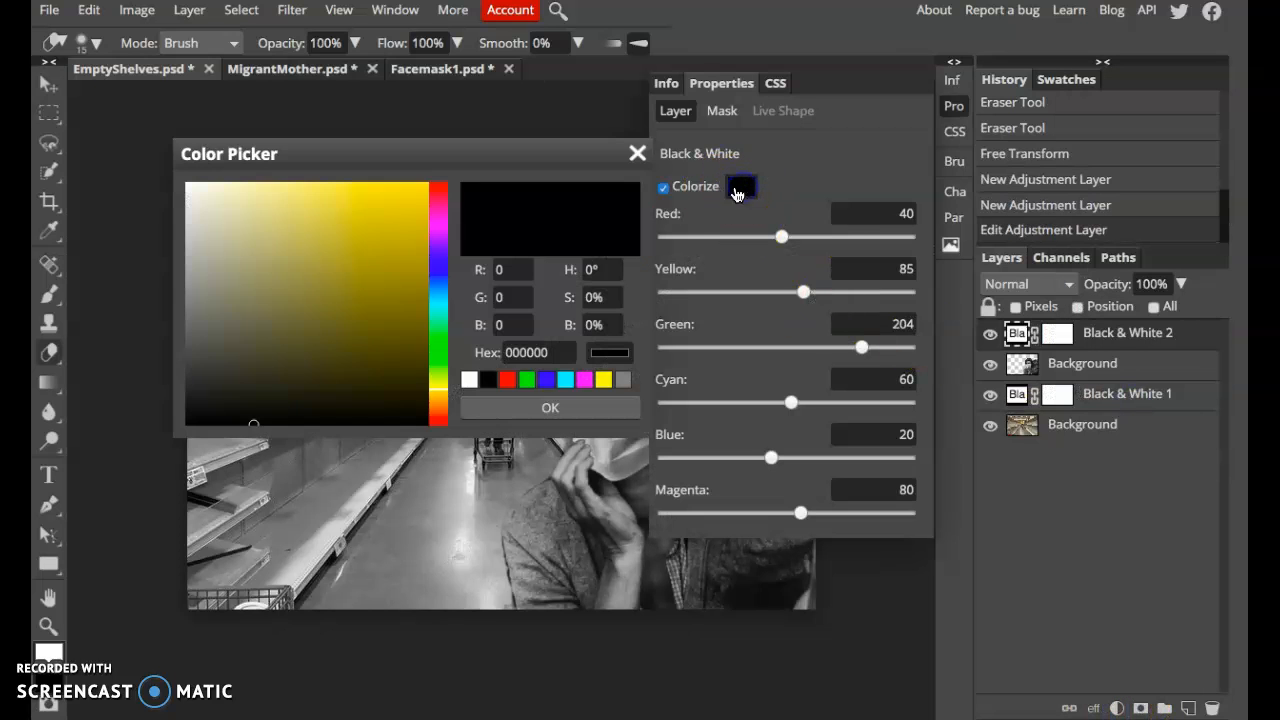
pyautogui.click(311, 245)
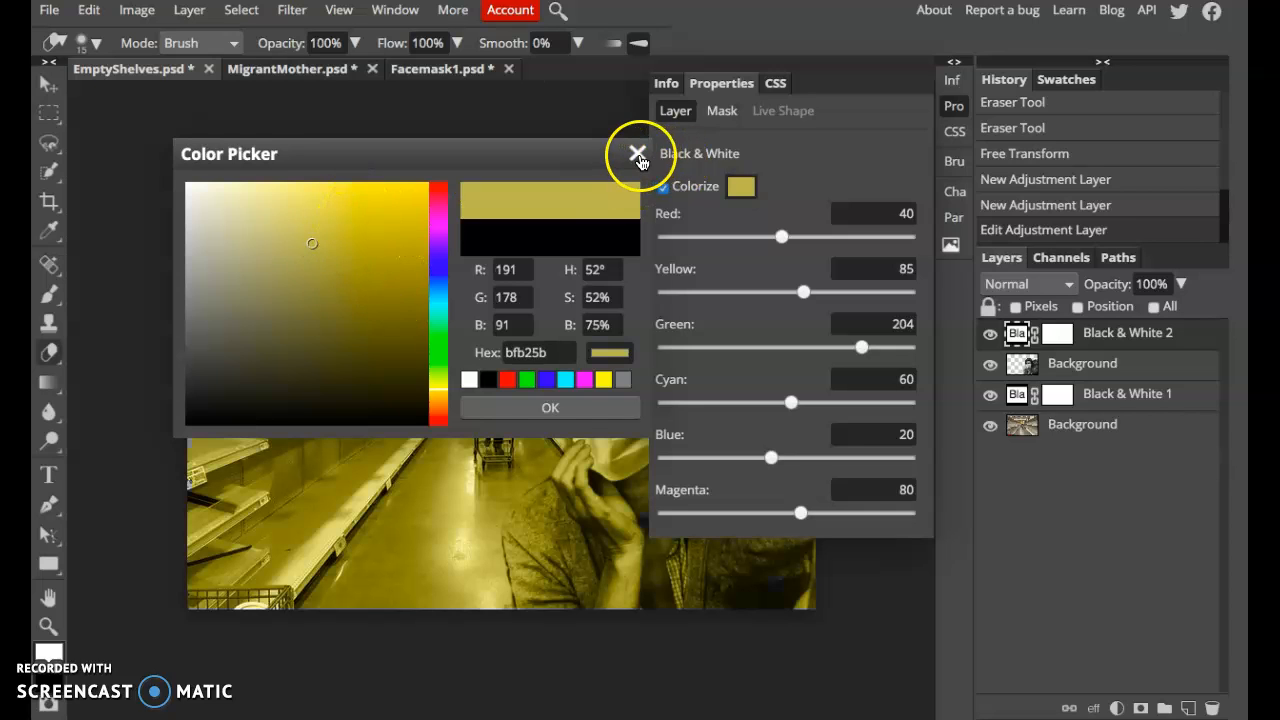
pyautogui.click(550, 410)
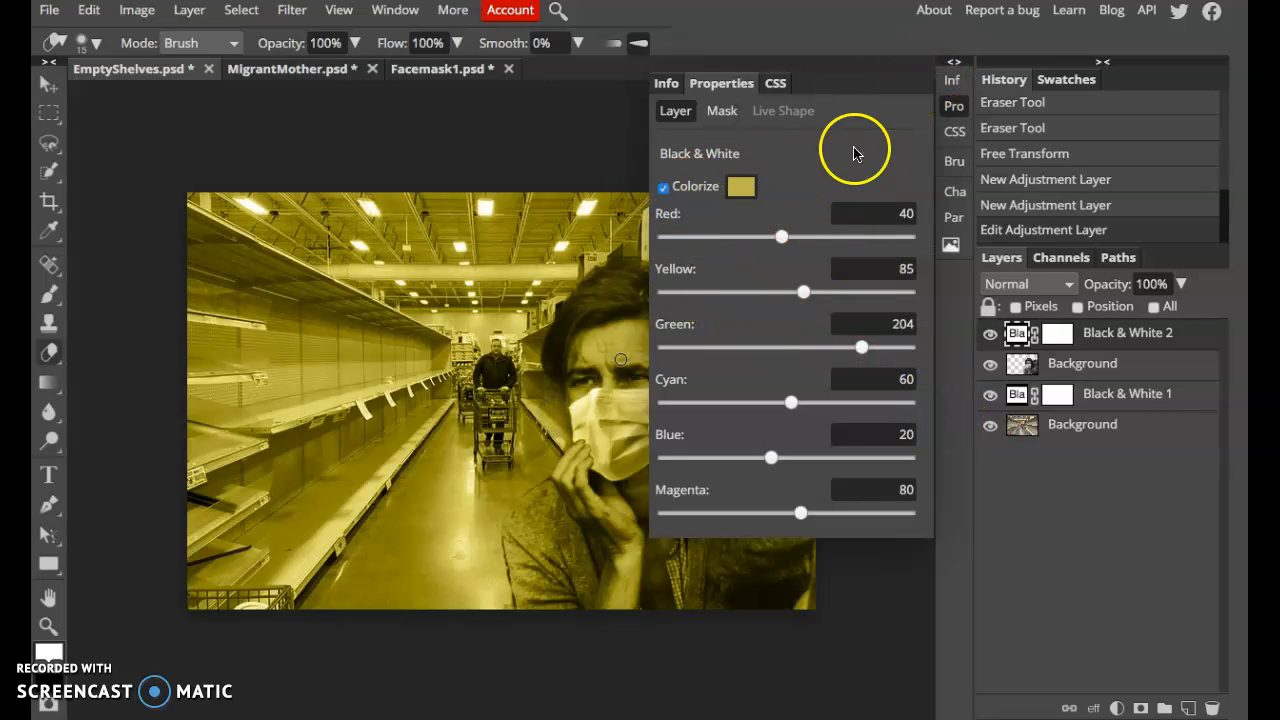
pyautogui.click(1020, 512)
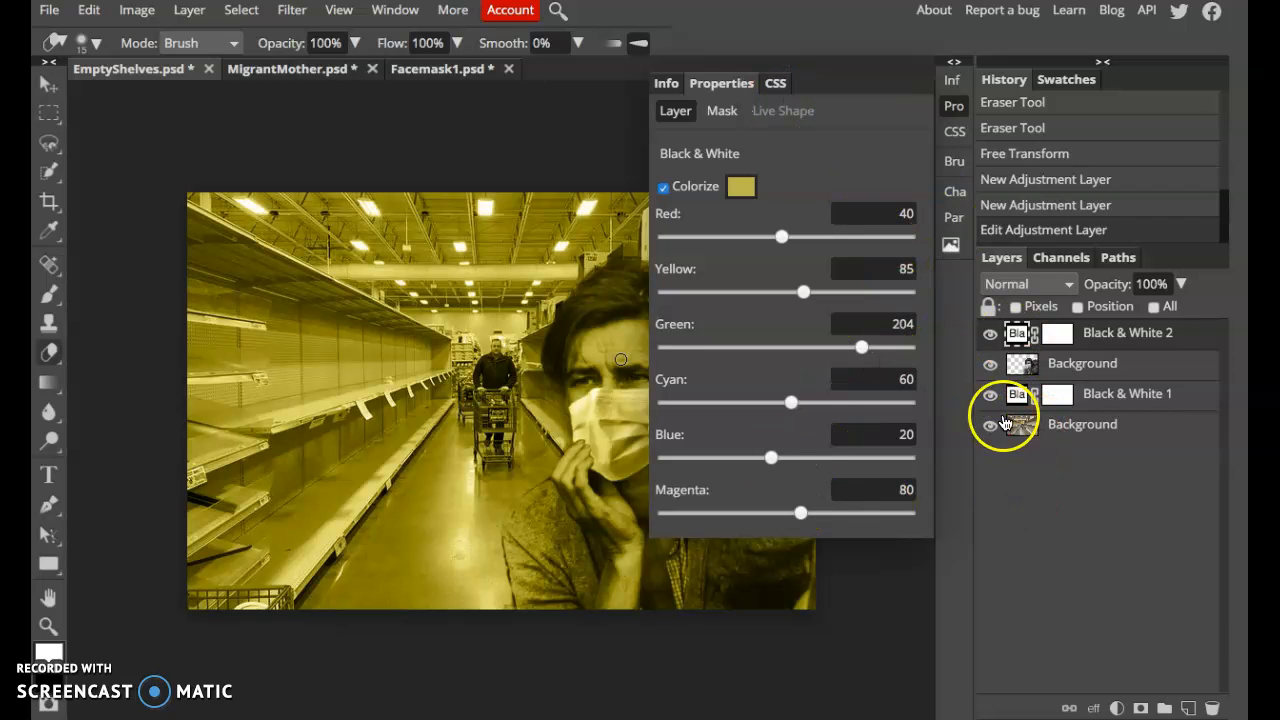
pyautogui.click(956, 64)
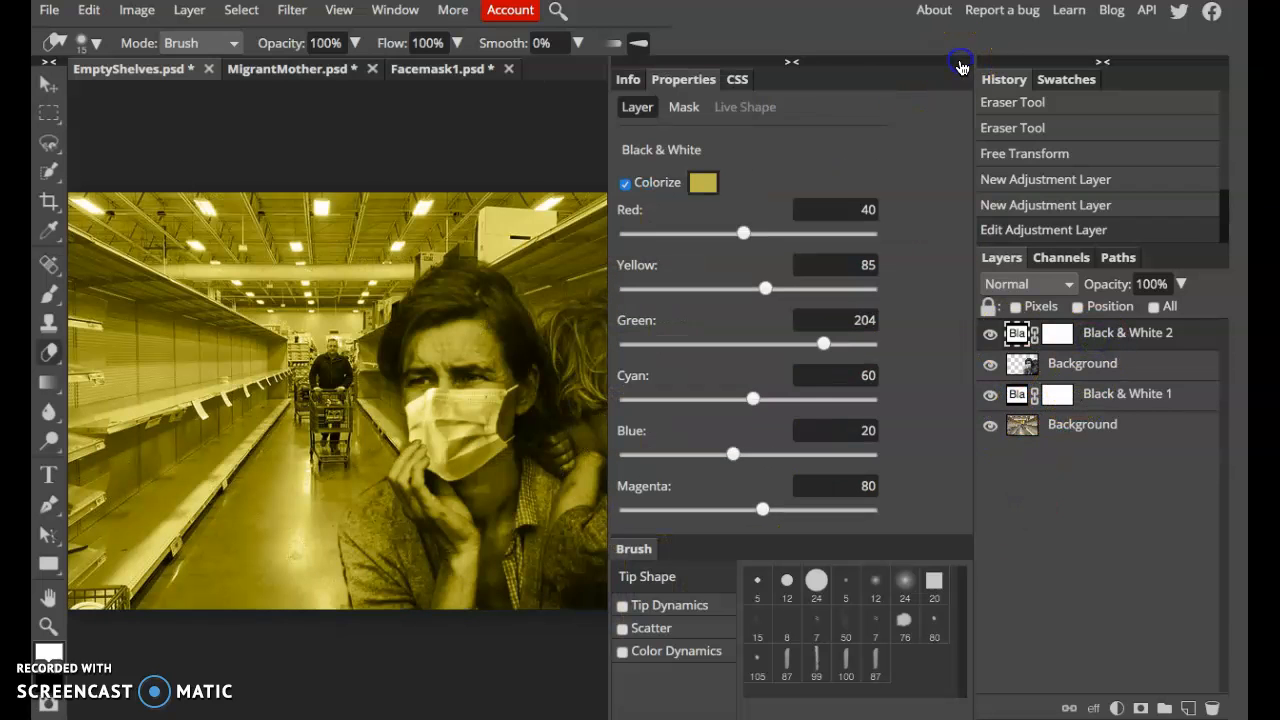
# Step: Collapse the adjustment settings to reveal the full composite, select the cutout layer and review the available adjustment layer types
pyautogui.click(796, 62)
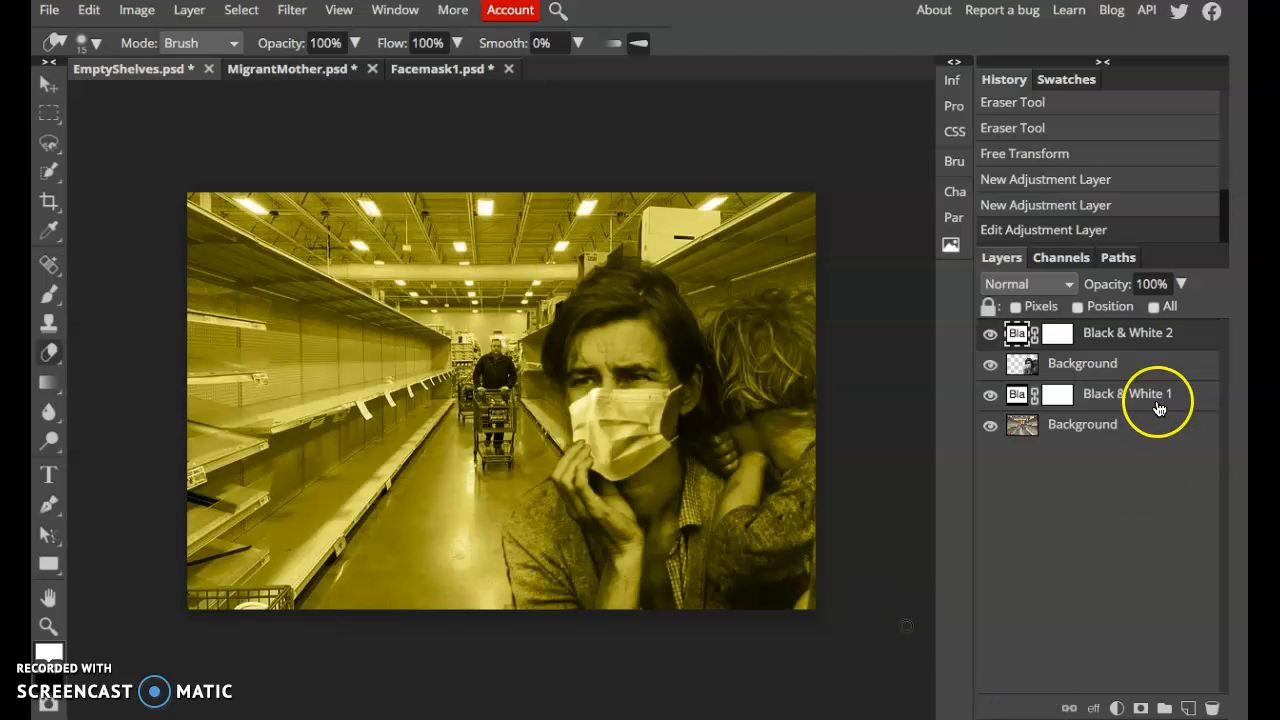
pyautogui.click(1113, 363)
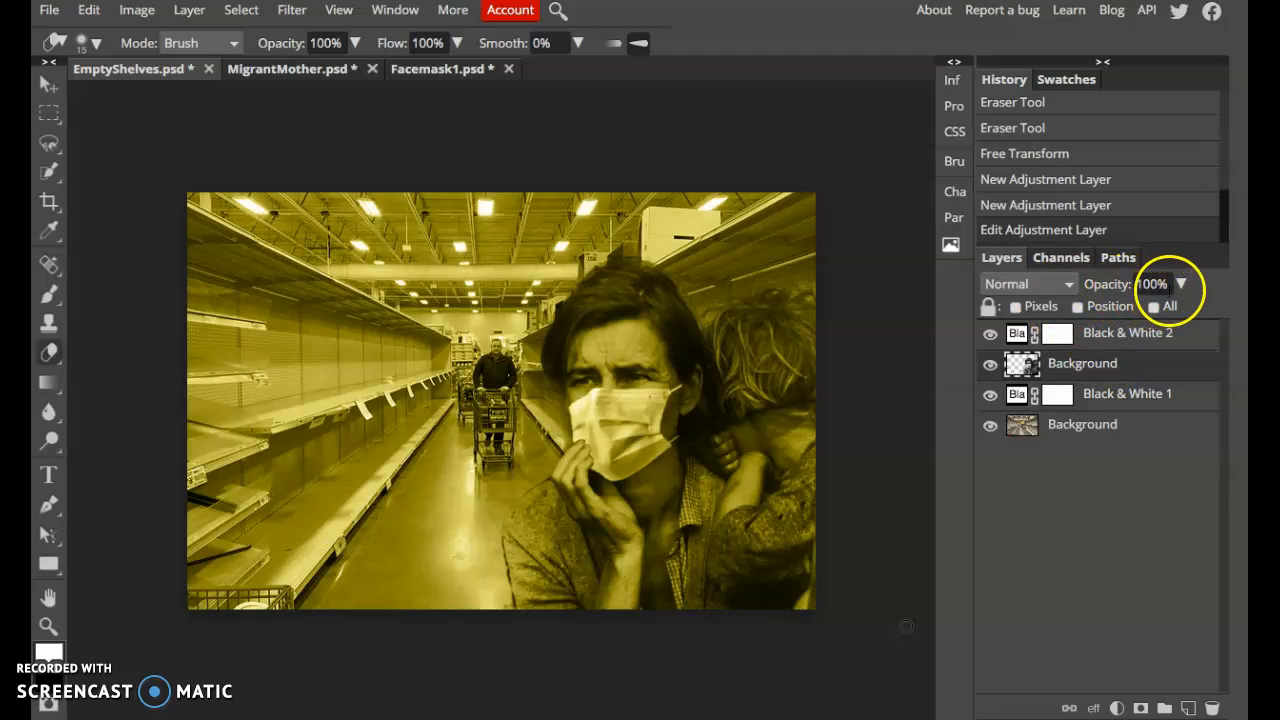
pyautogui.click(1117, 708)
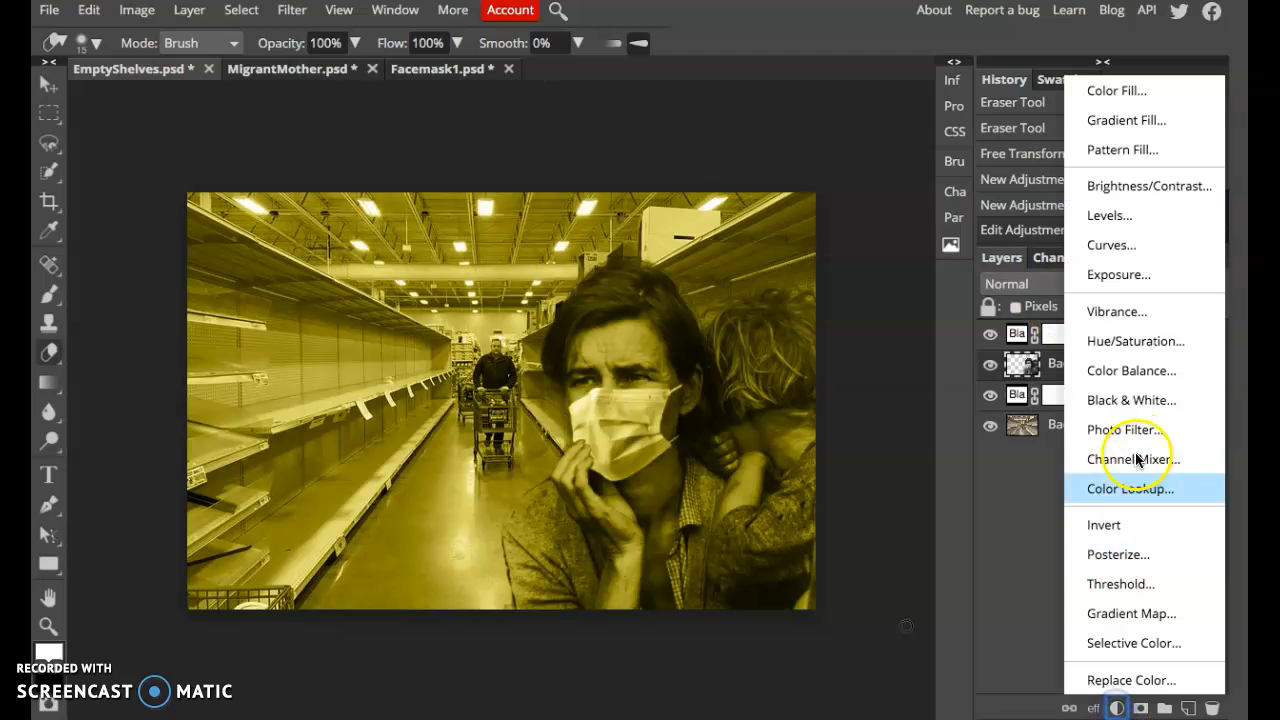
pyautogui.click(1046, 506)
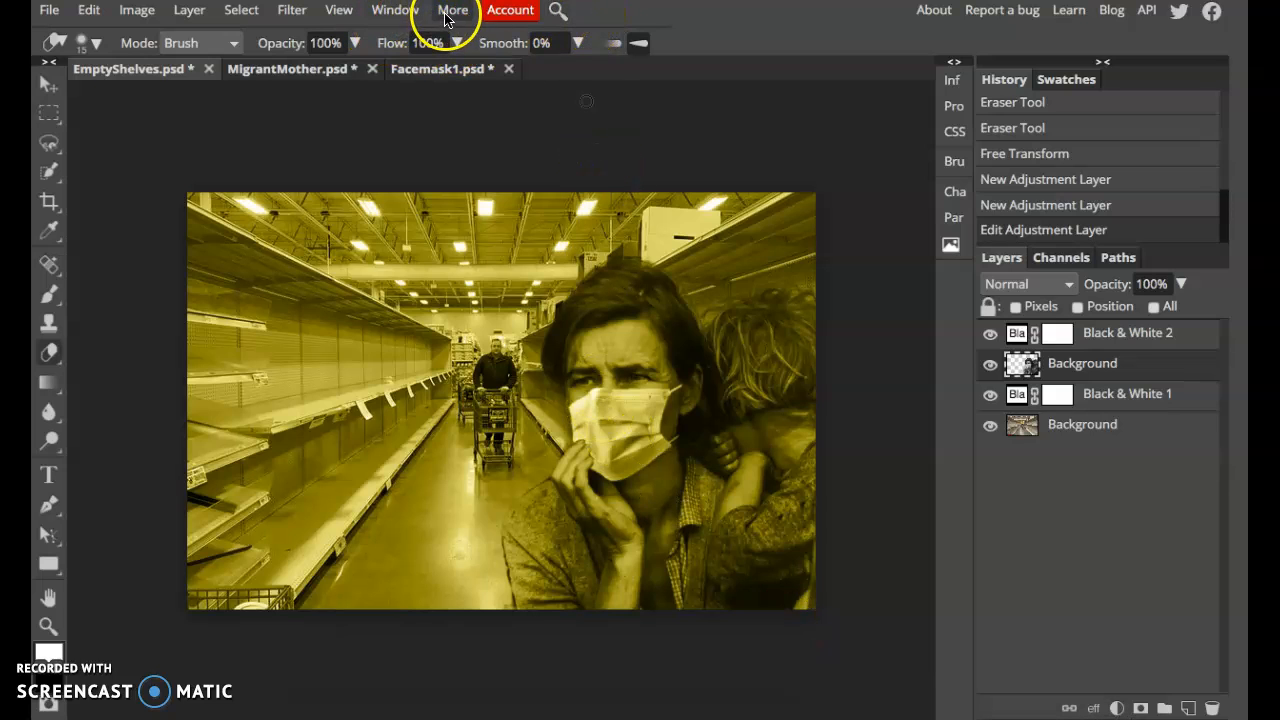
# Step: Search the editor's commands for "mask" and close the search without choosing a command
pyautogui.click(555, 12)
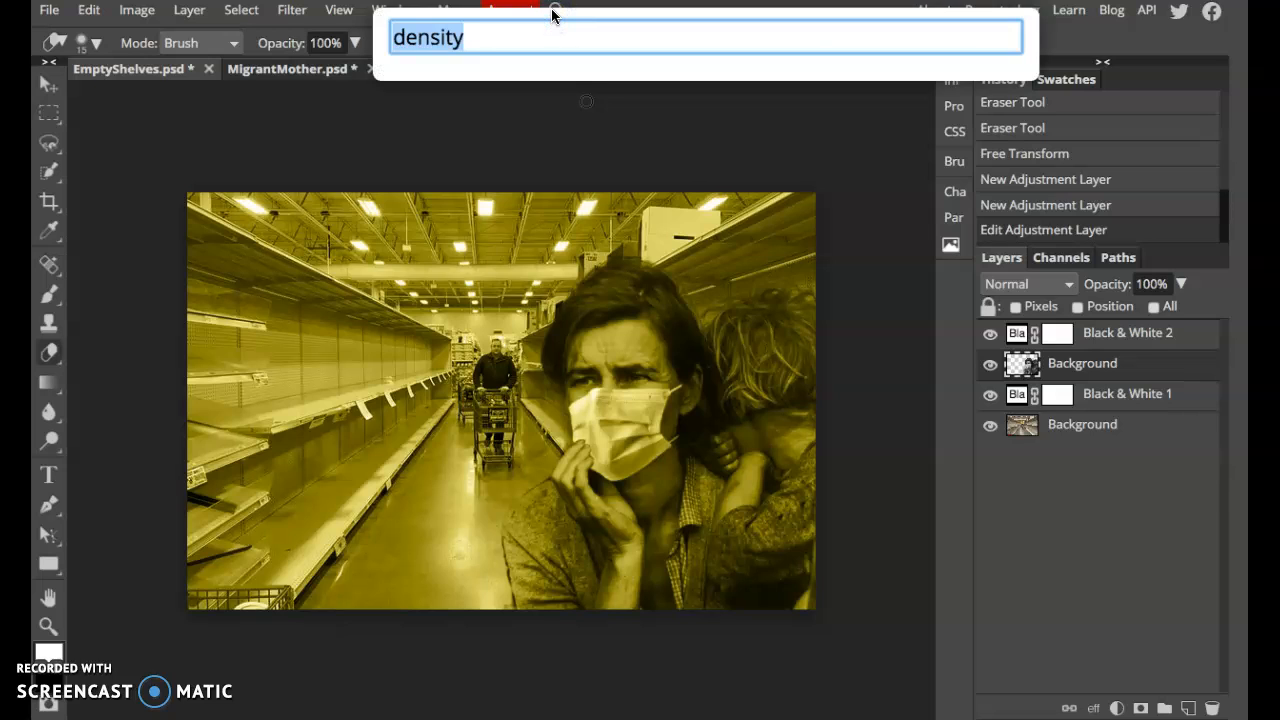
pyautogui.write('masking')
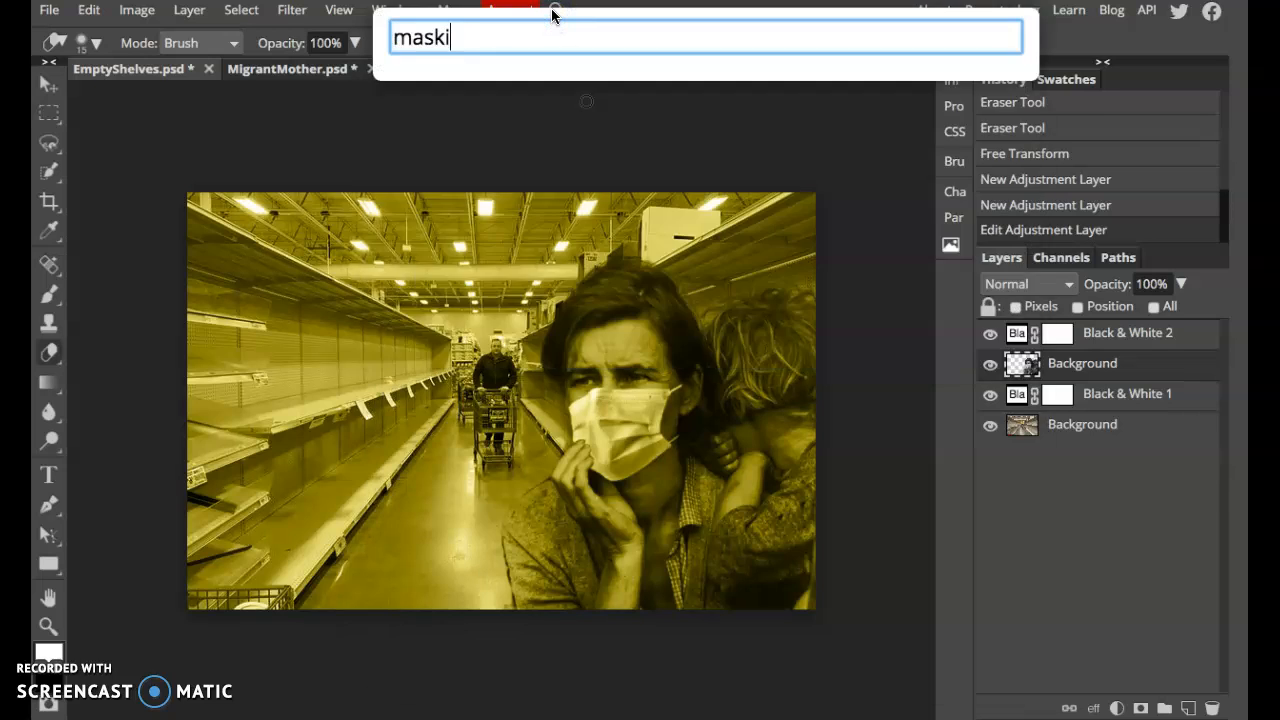
pyautogui.press('BackSpace')
pyautogui.press('BackSpace')
pyautogui.press('BackSpace')
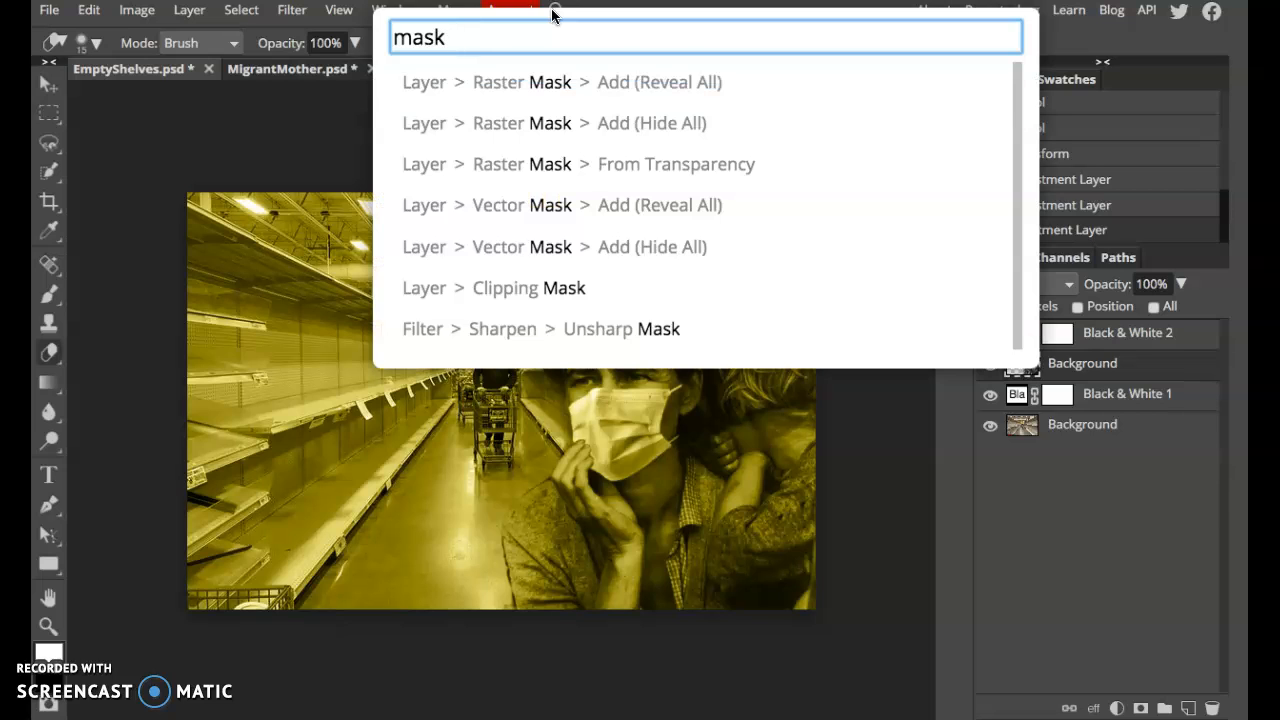
pyautogui.click(337, 143)
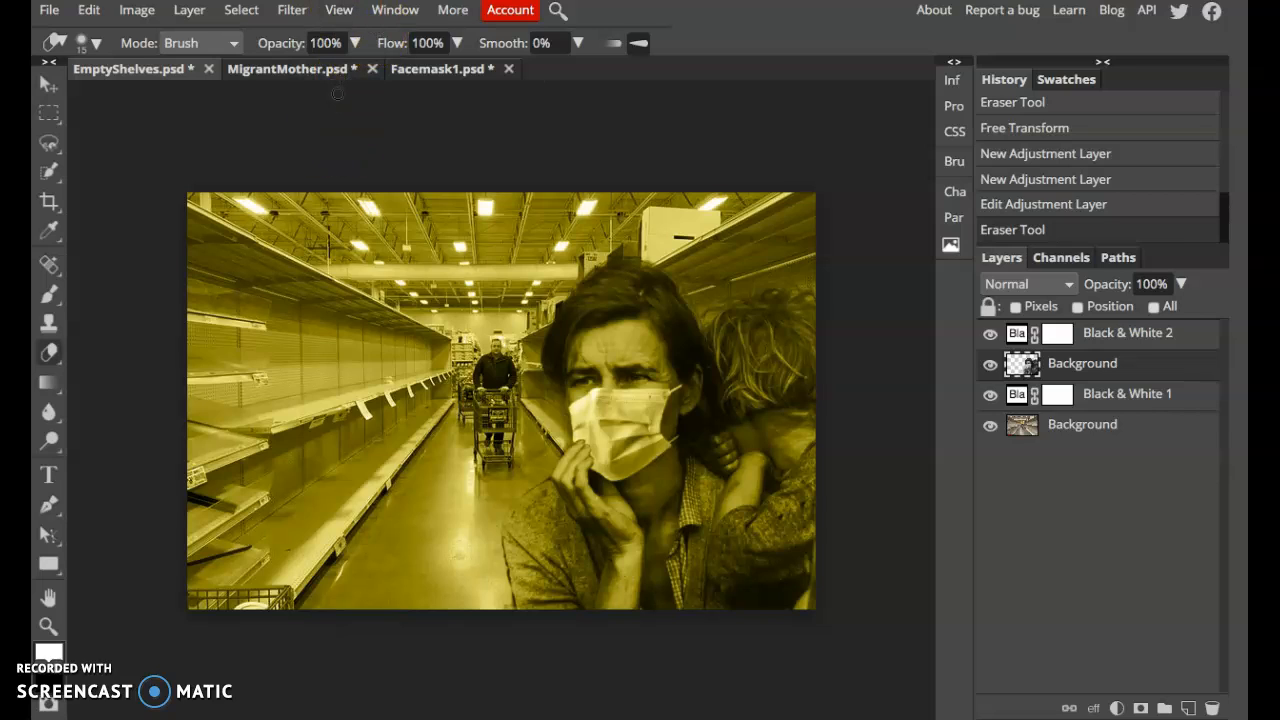
# Step: Open the Photopea online photo editor in a new browser tab
pyautogui.hotkey('ctrl', 't')
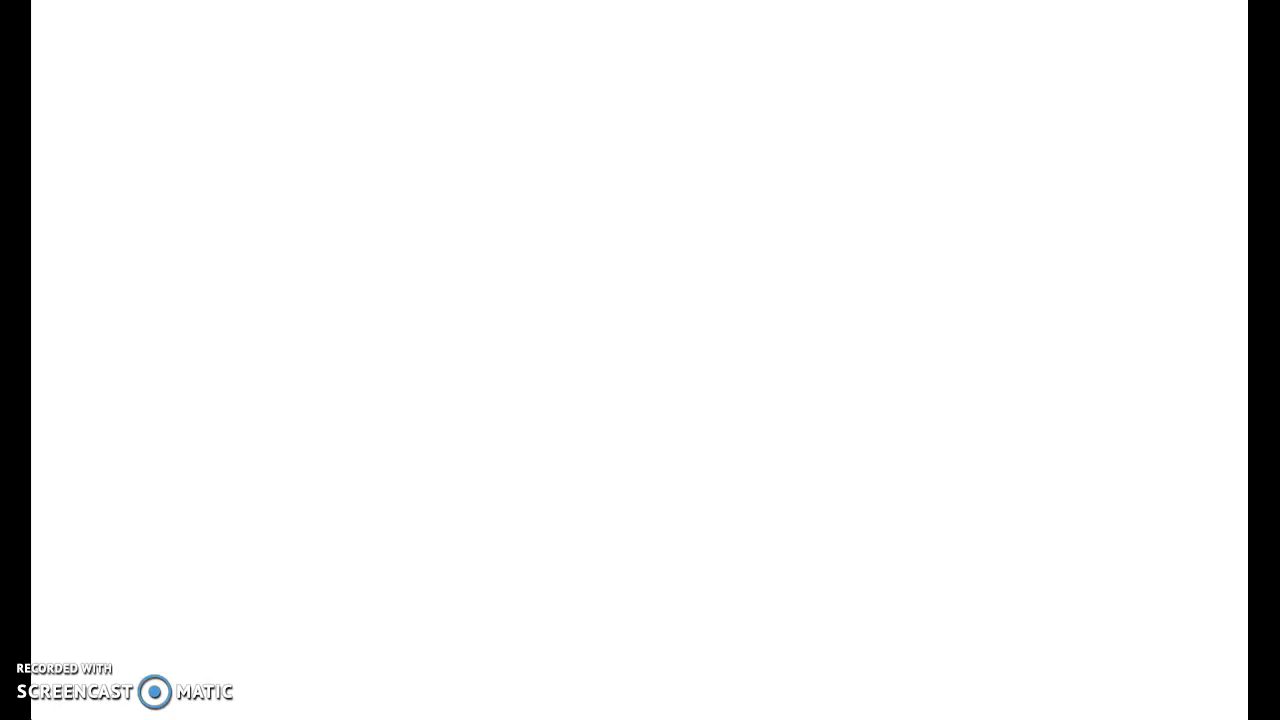
pyautogui.write('photo')
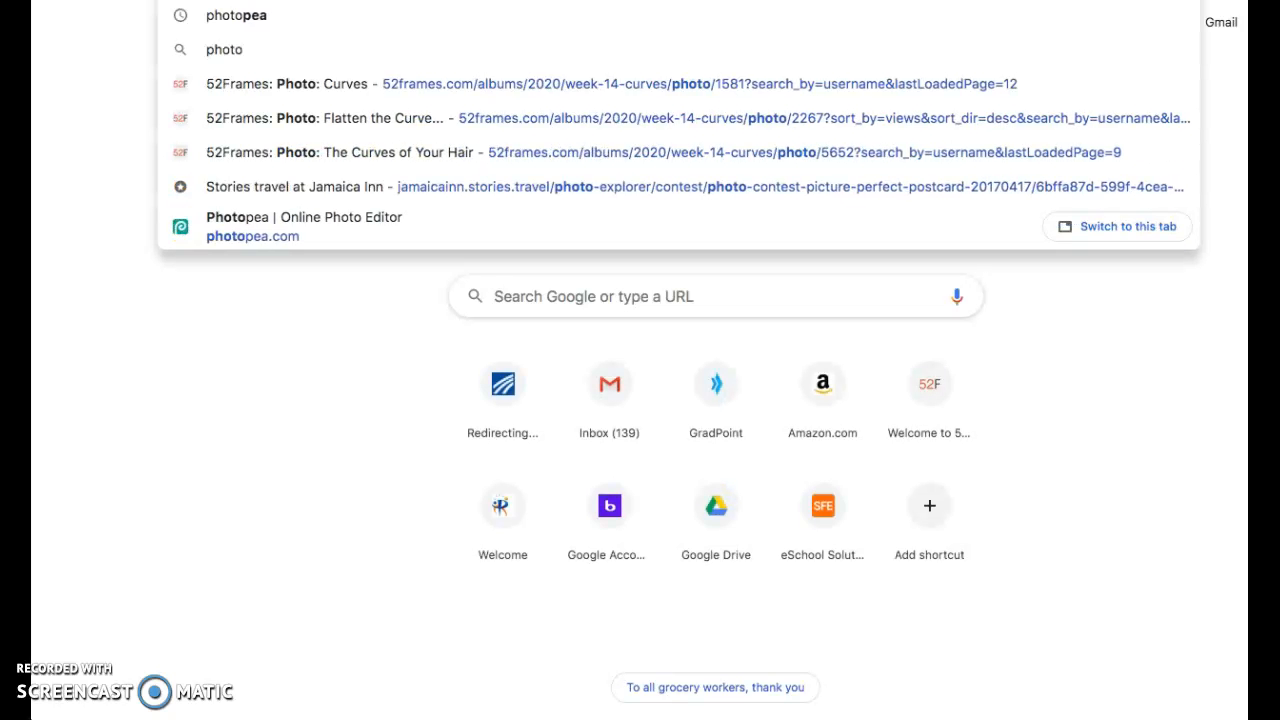
pyautogui.write('pea')
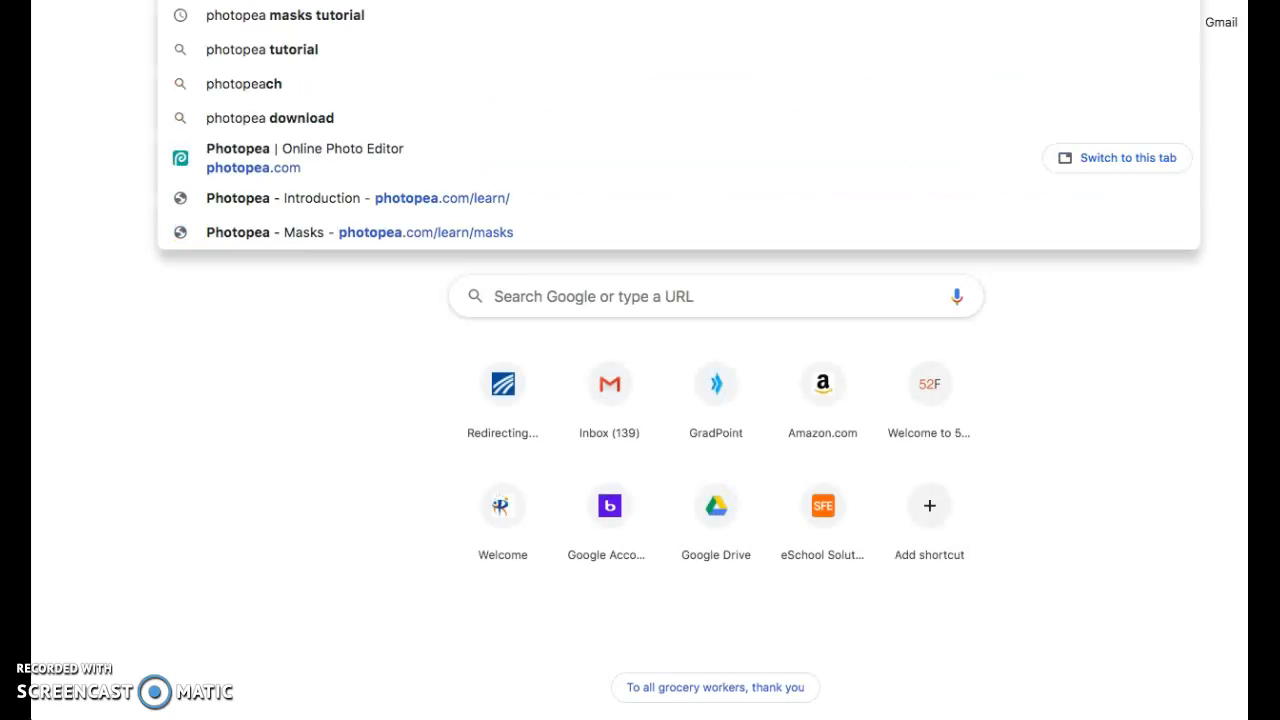
pyautogui.click(579, 148)
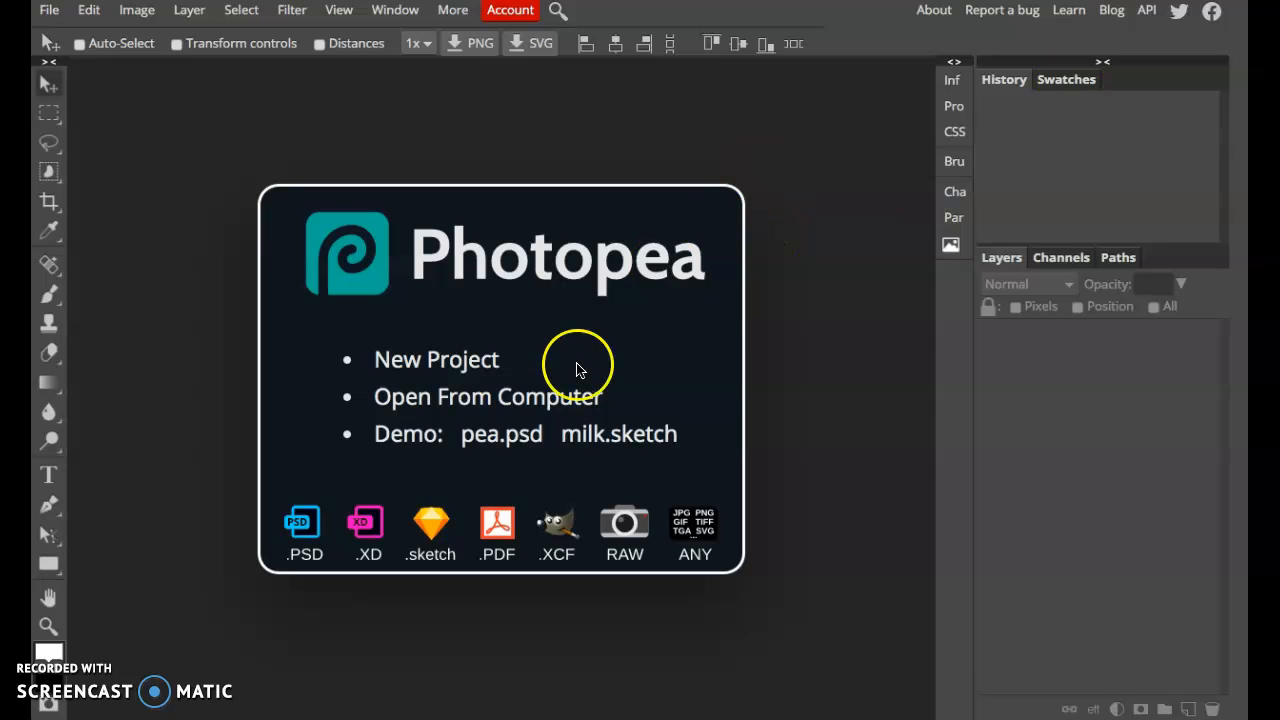
# Step: Search Google for "photopea" in a new browser tab and open its Learn site to browse the tutorial topics
pyautogui.press('super+t')
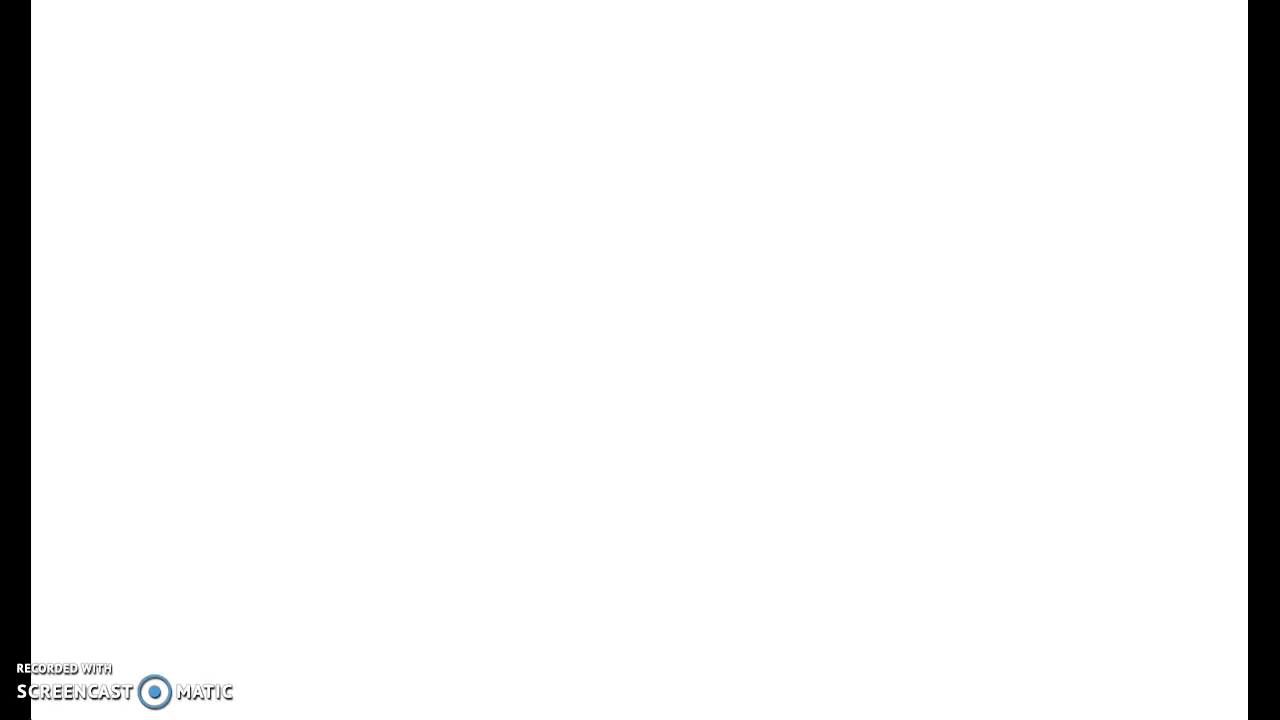
pyautogui.write('photo')
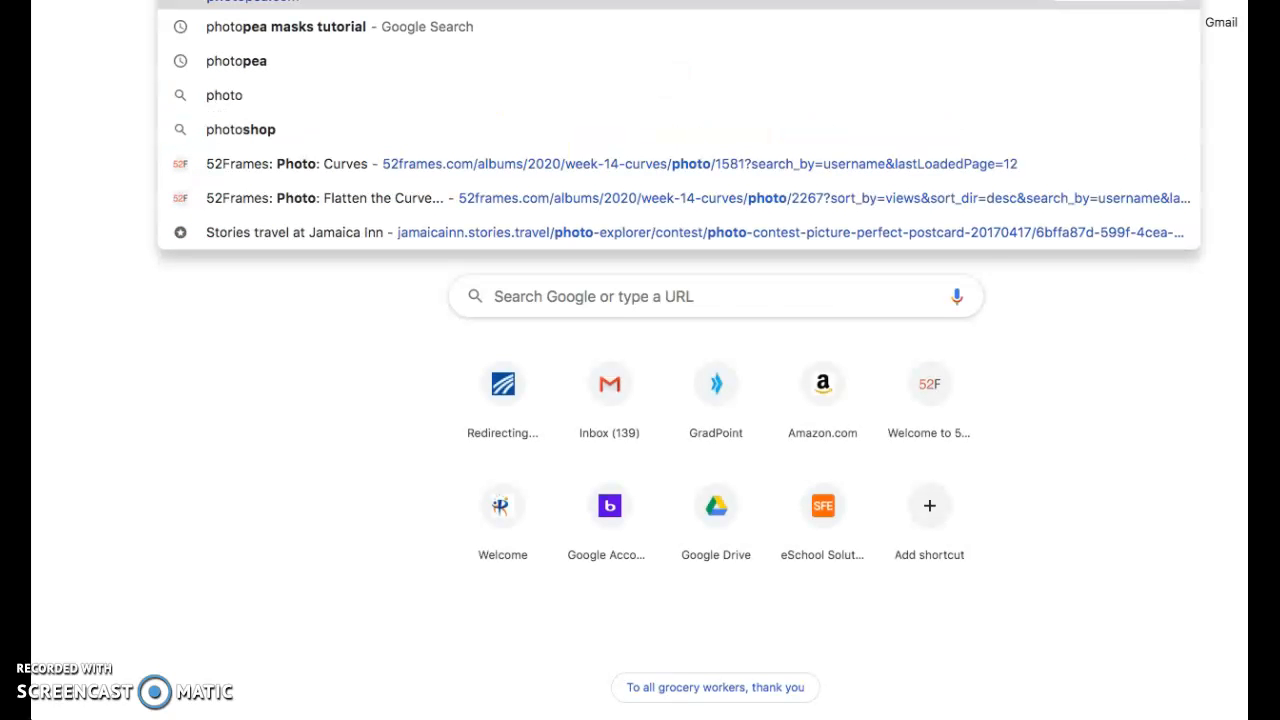
pyautogui.write('pea')
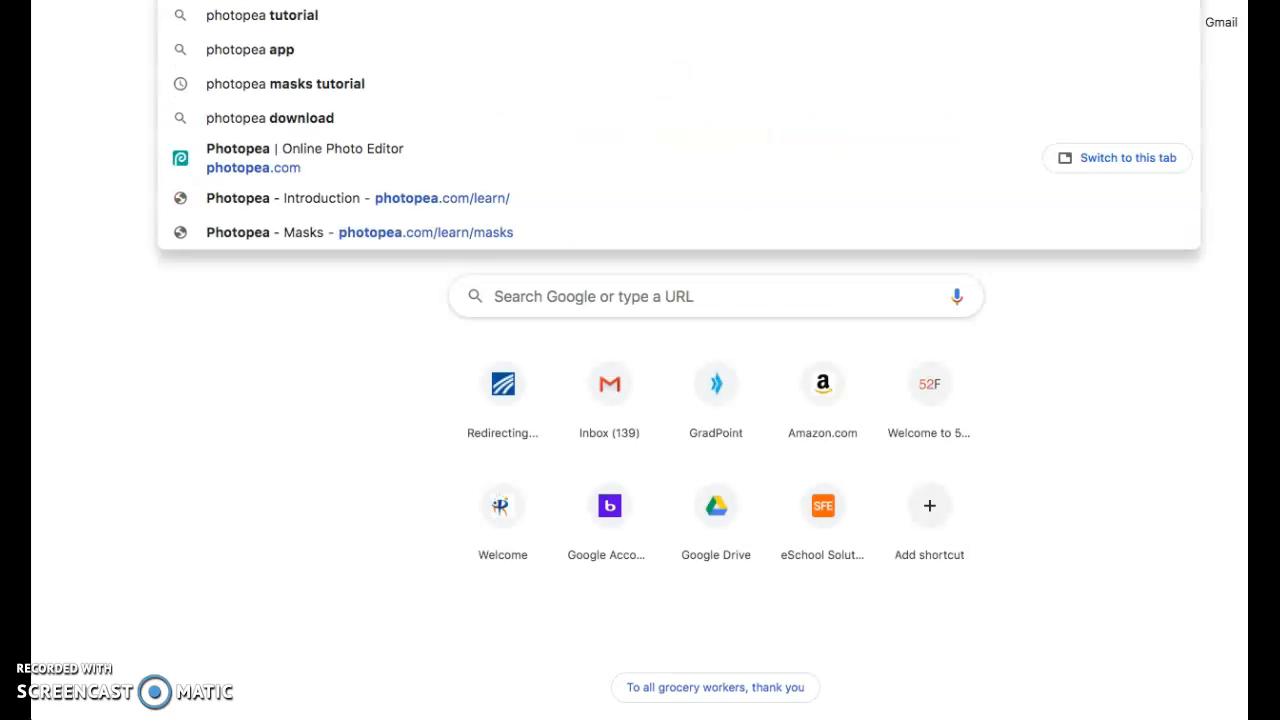
pyautogui.press('Return')
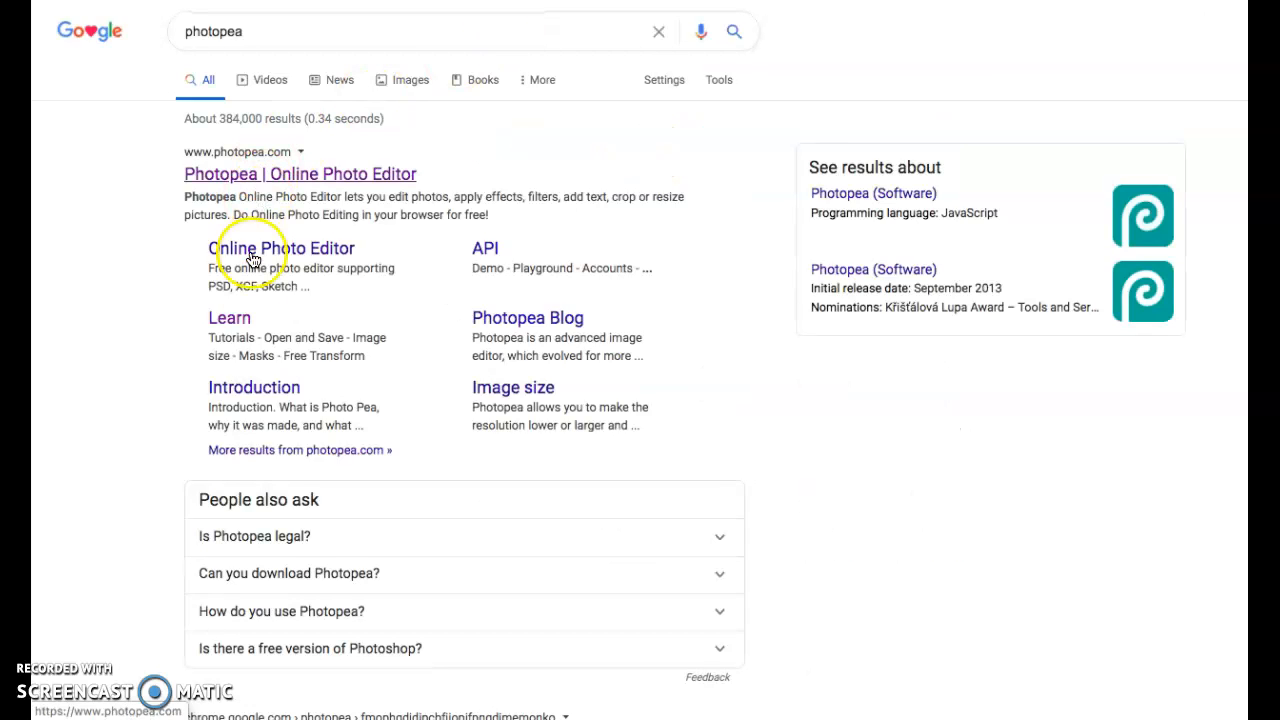
pyautogui.click(247, 328)
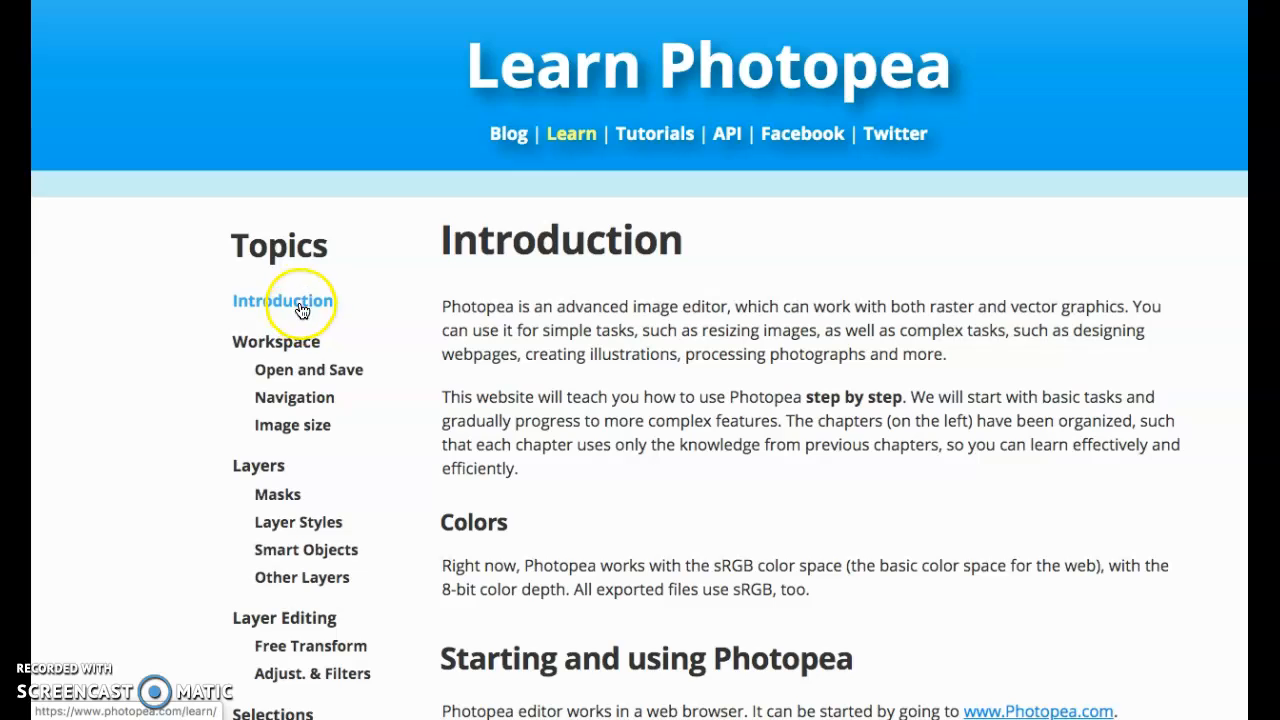
pyautogui.scroll(-1, 312, 494)
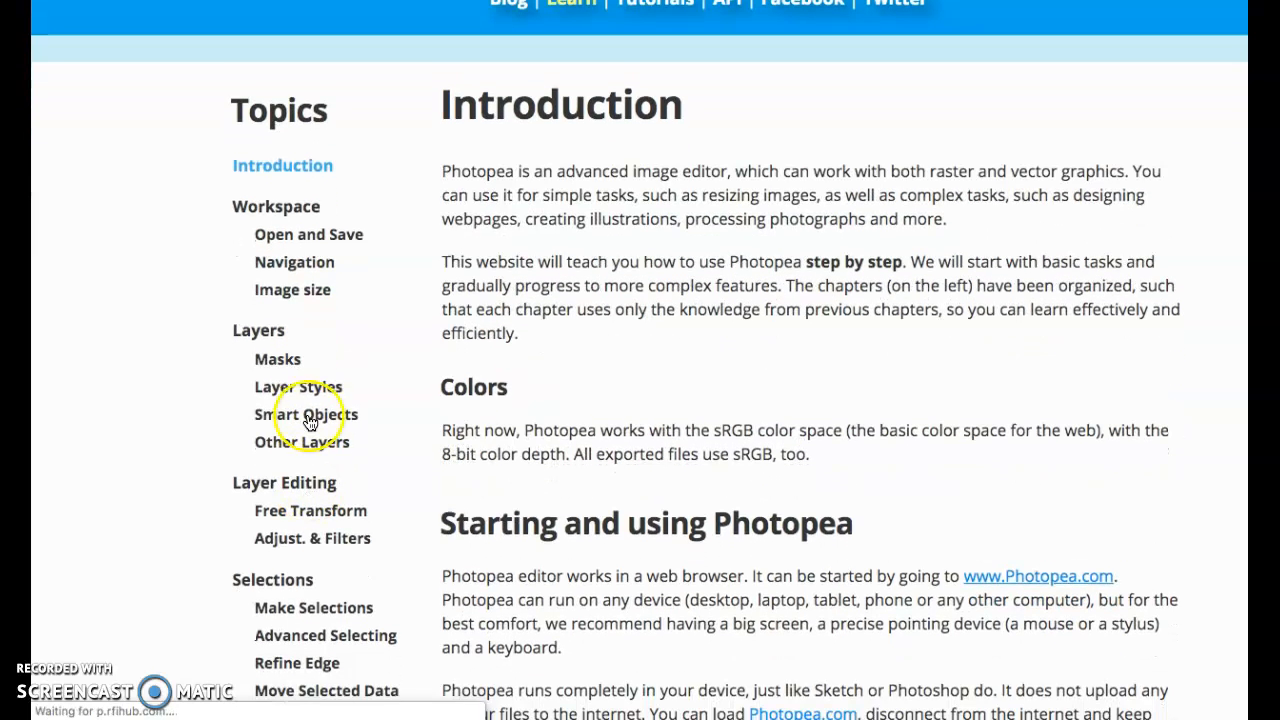
pyautogui.scroll(-2, 307, 525)
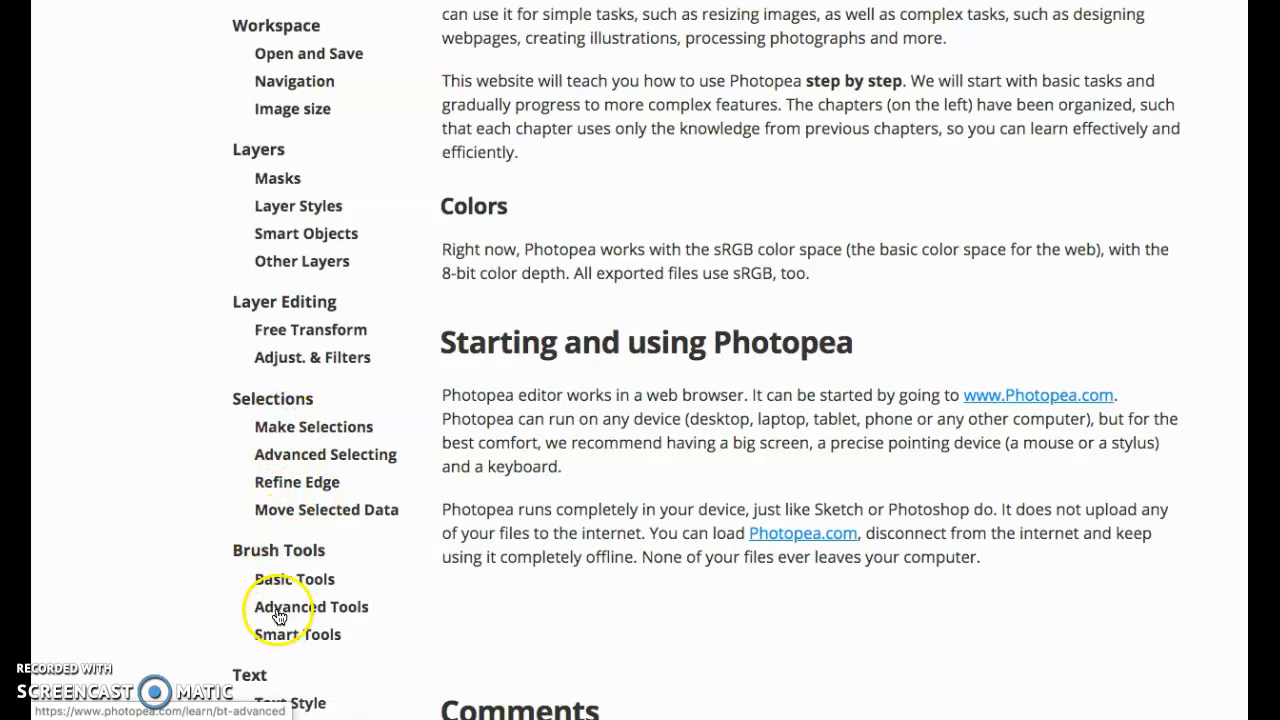
pyautogui.scroll(-2, 279, 612)
pyautogui.scroll(3, 280, 606)
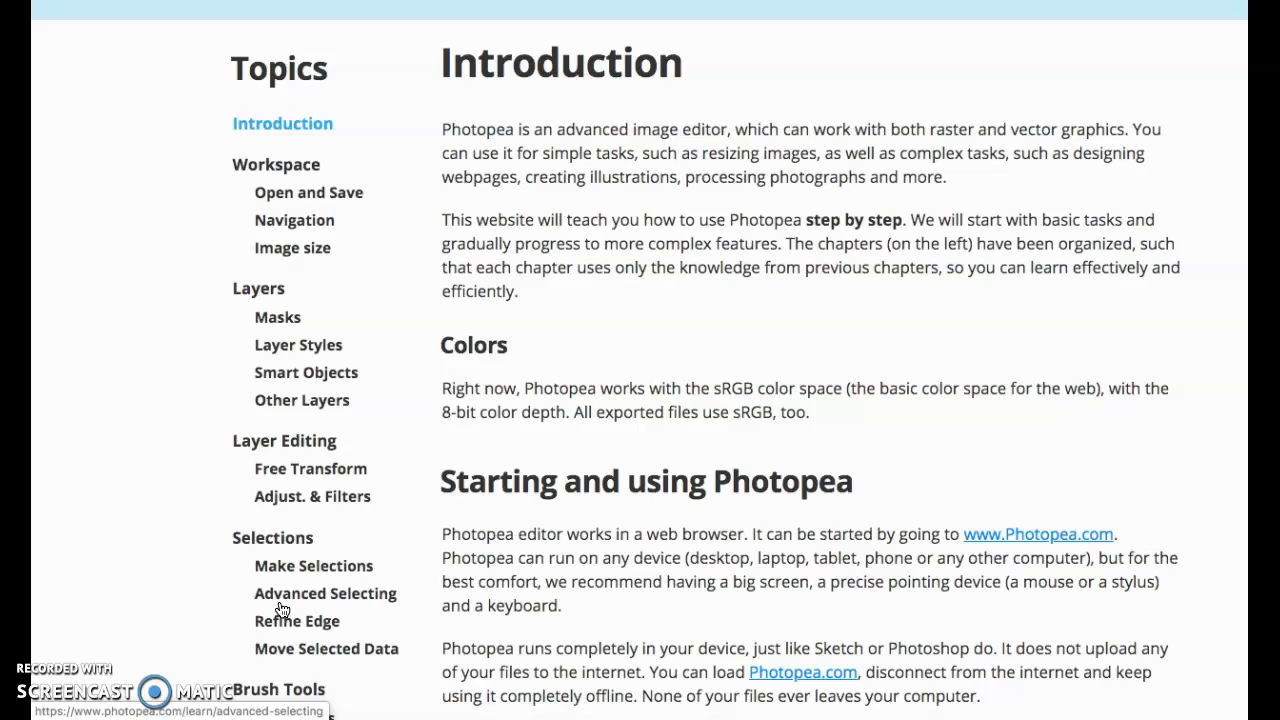